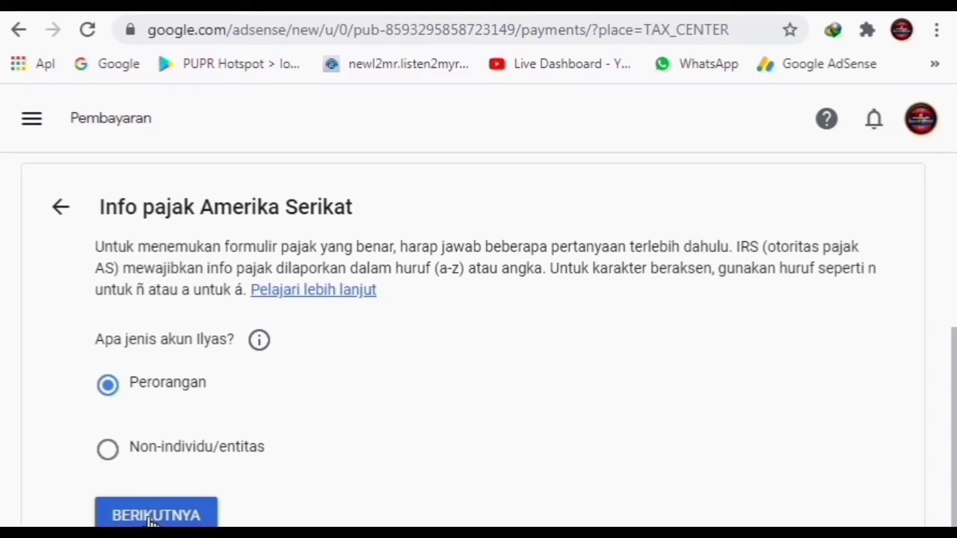
Move past the account type question and answer Tidak to being a US citizen or resident
click(150, 515)
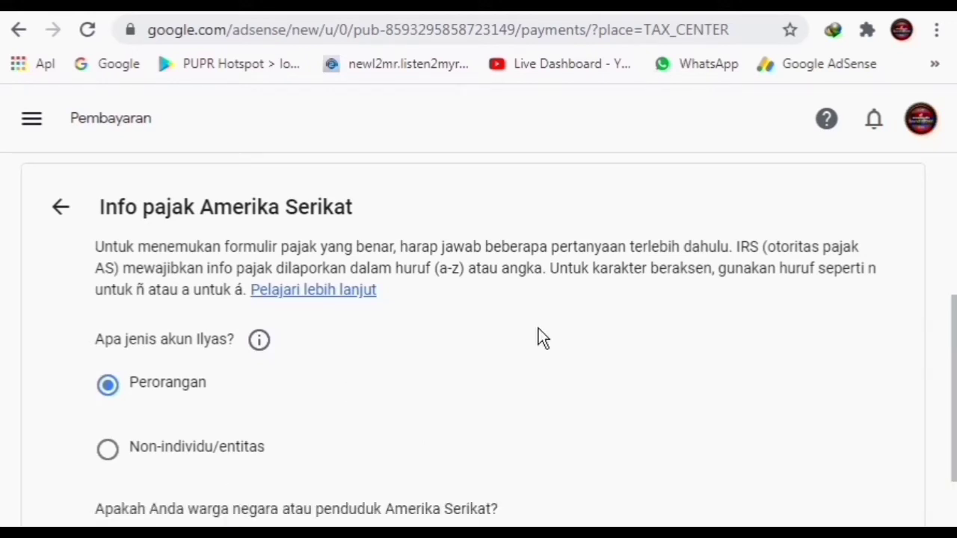
scroll(521, 313, down, 2)
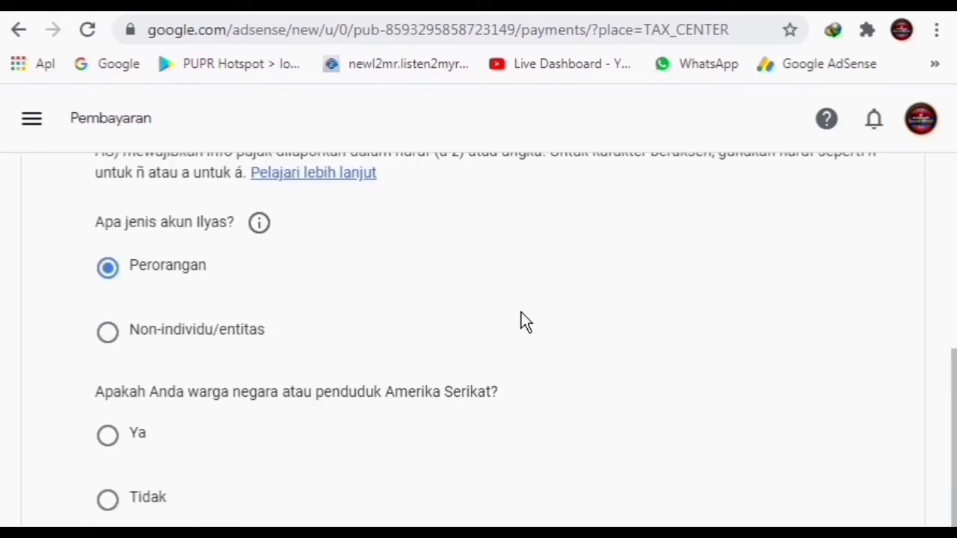
scroll(521, 322, down, 1)
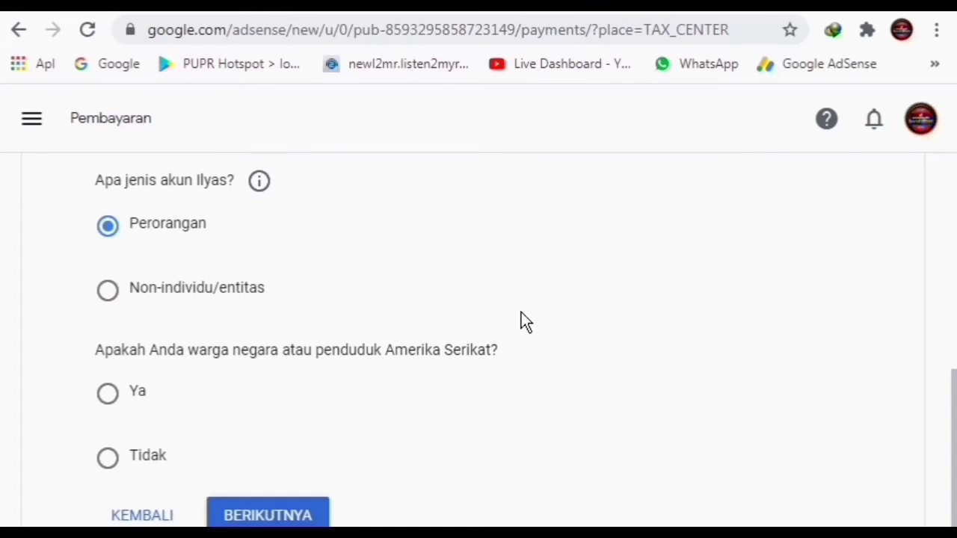
click(106, 459)
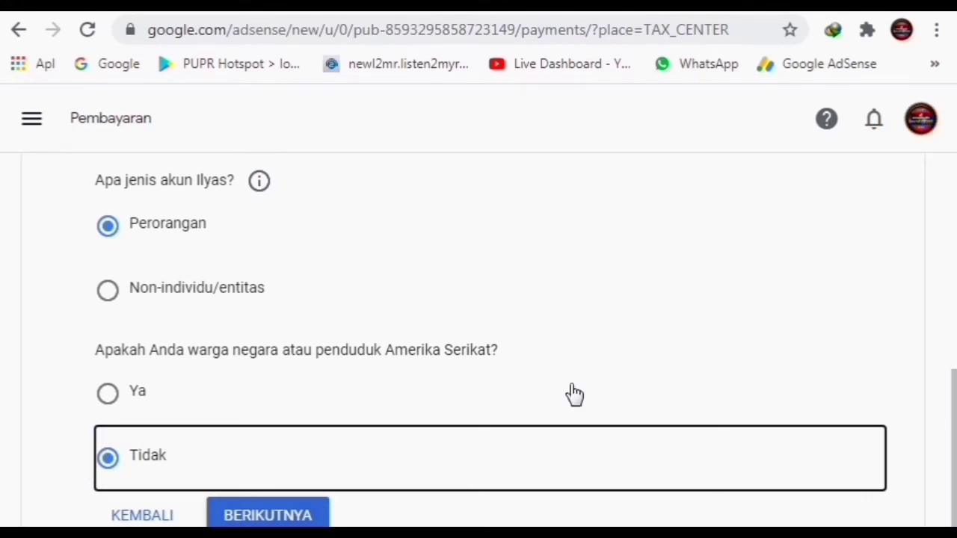
Choose W-8BEN as the W-8 tax form type
click(299, 515)
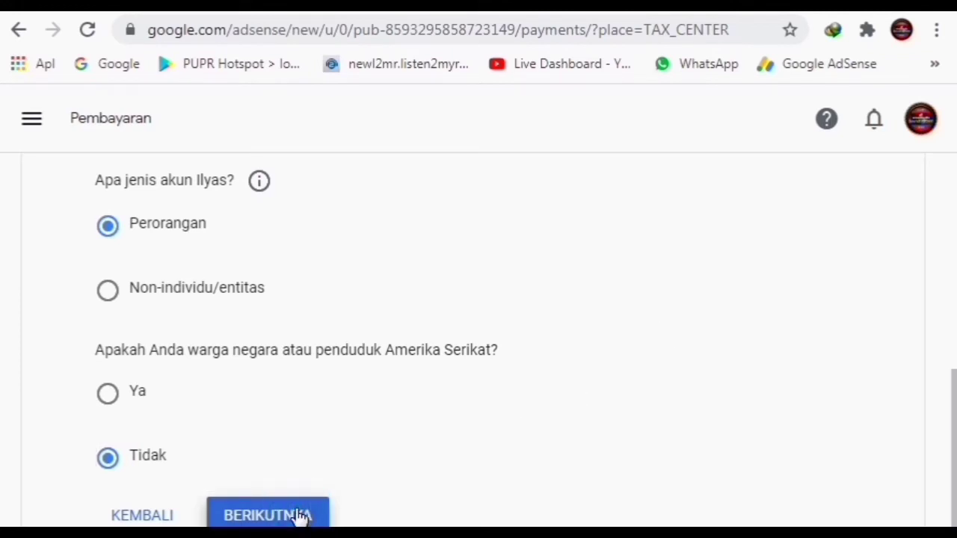
scroll(796, 248, down, 3)
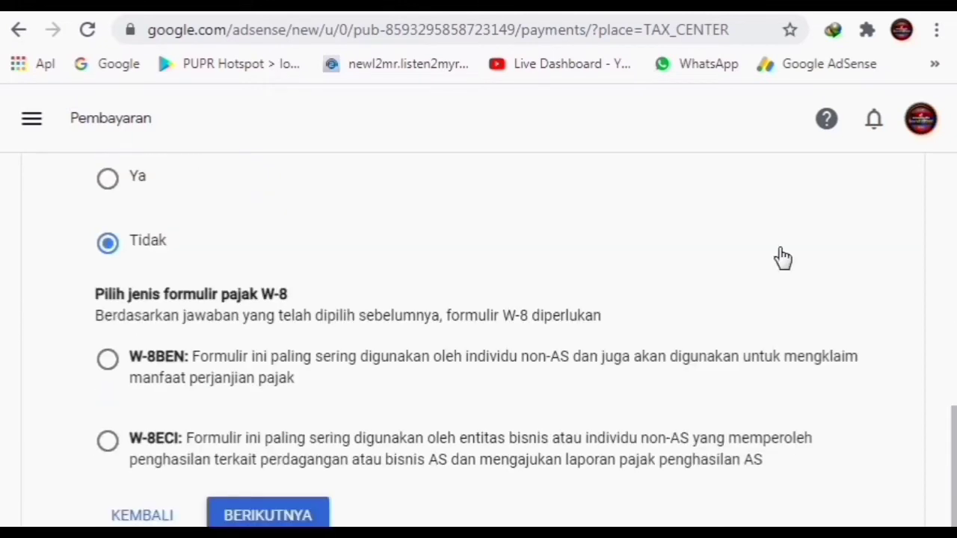
click(108, 361)
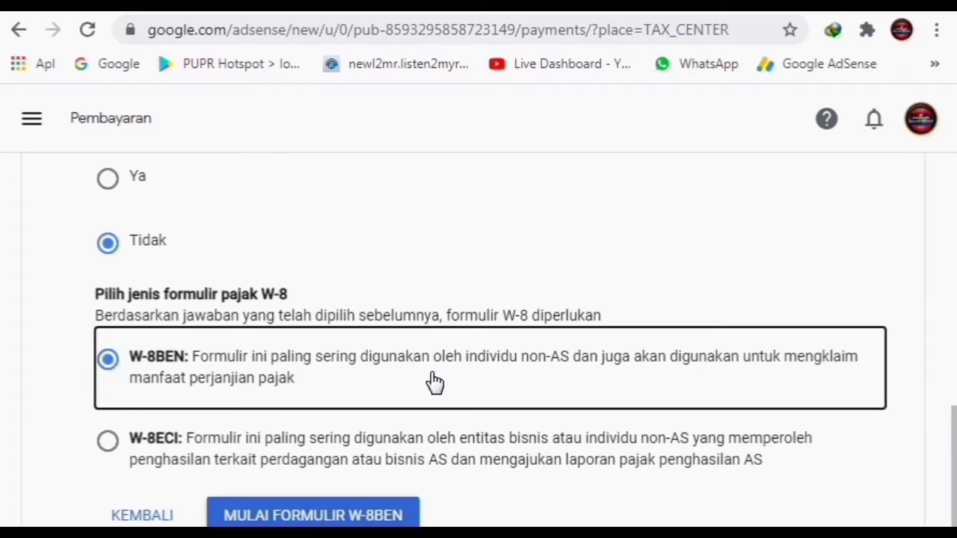
Start the W-8BEN form and review the Identitas pajak fields with the name prefilled
click(346, 521)
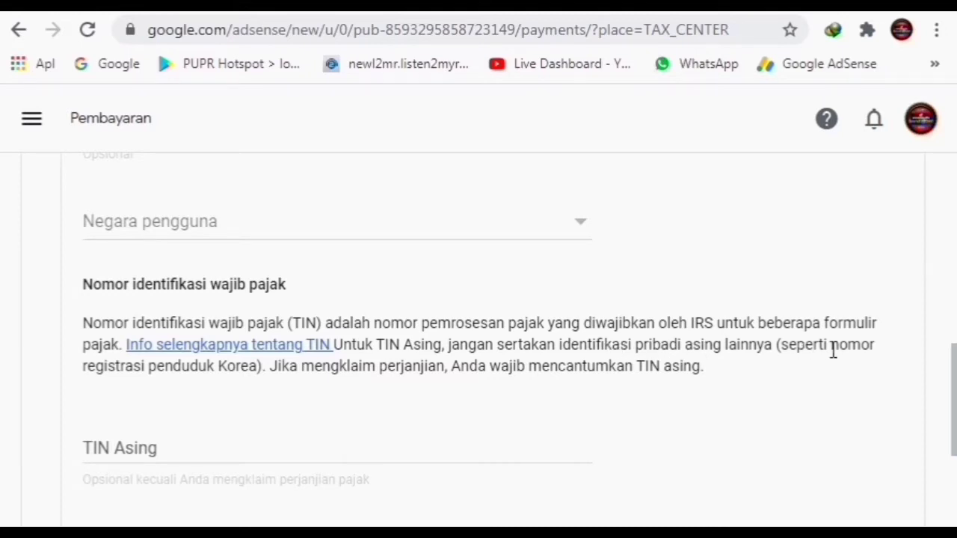
scroll(314, 399, down, 3)
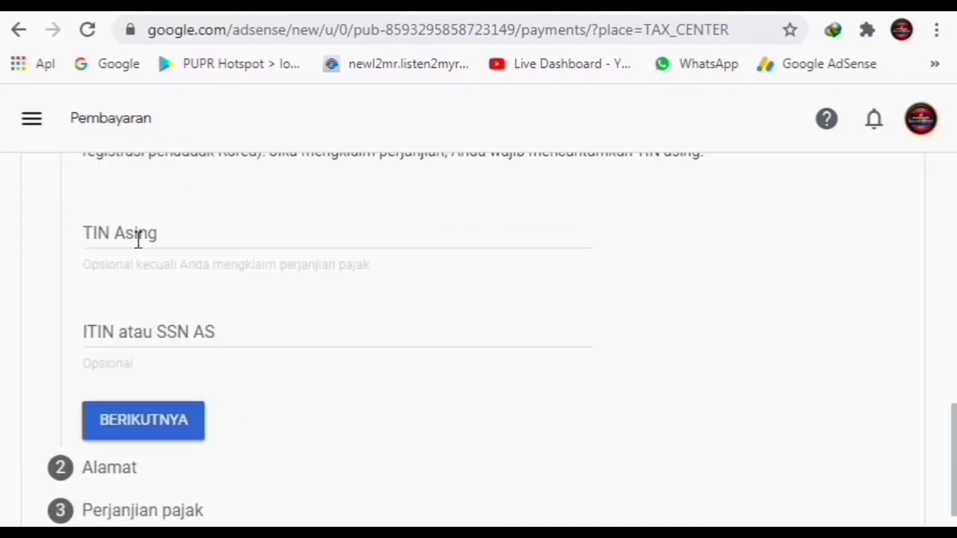
click(138, 239)
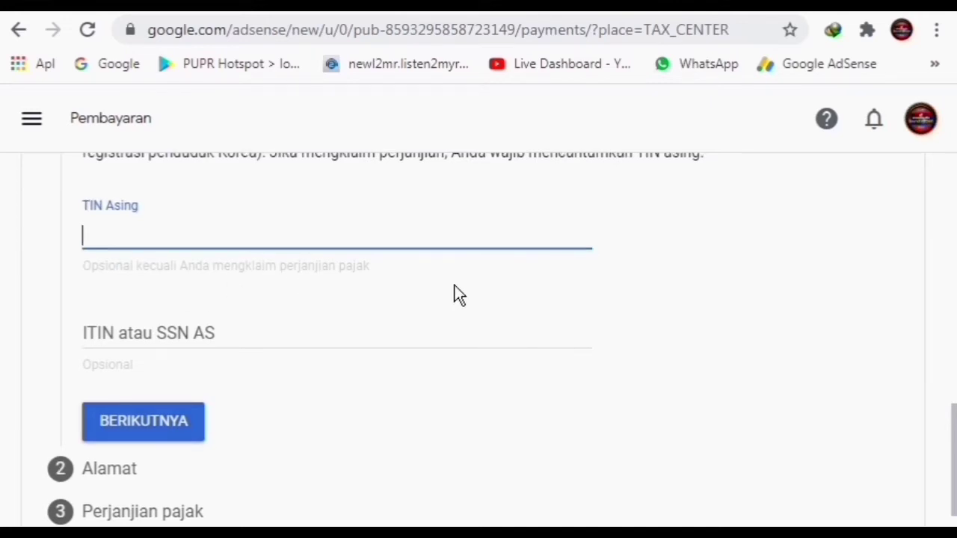
scroll(454, 285, up, 3)
scroll(452, 285, up, 3)
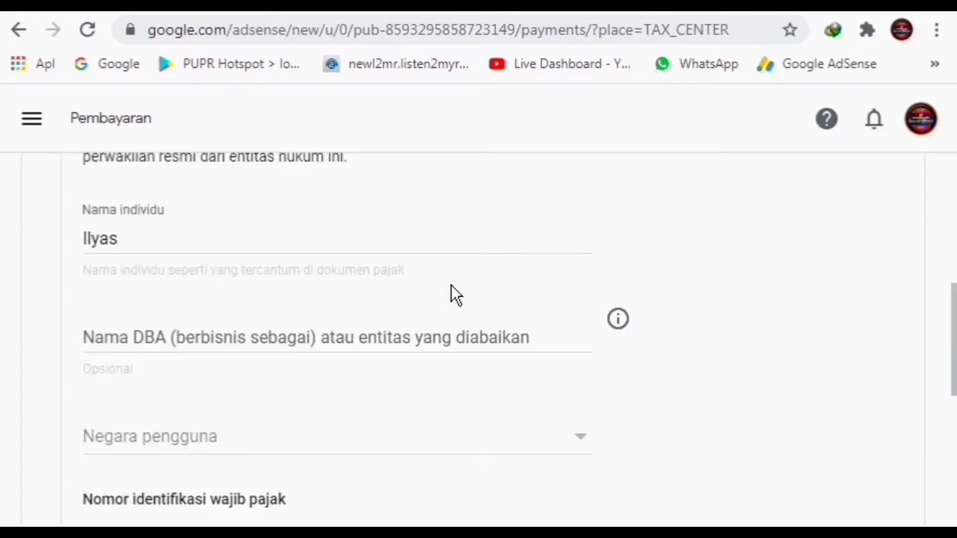
scroll(345, 219, up, 2)
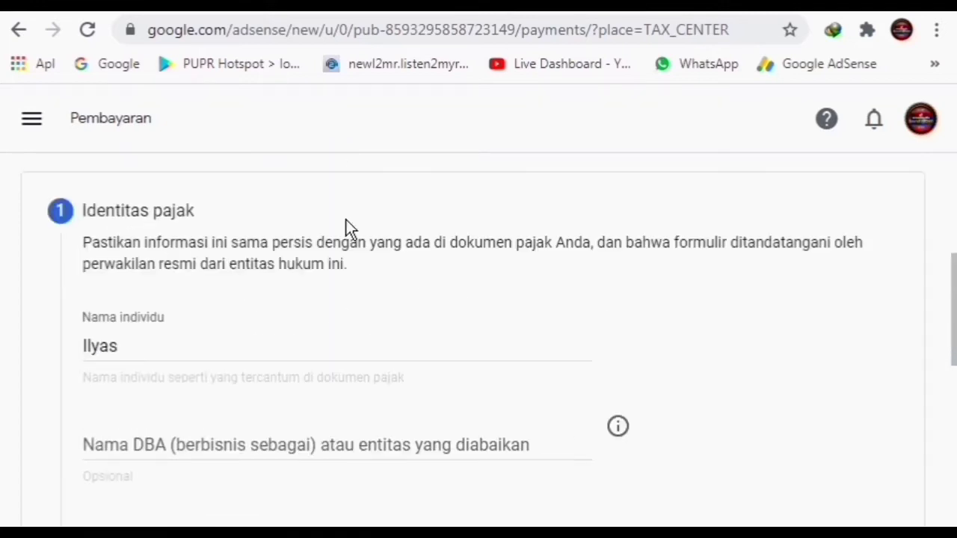
scroll(313, 228, up, 2)
scroll(234, 327, down, 4)
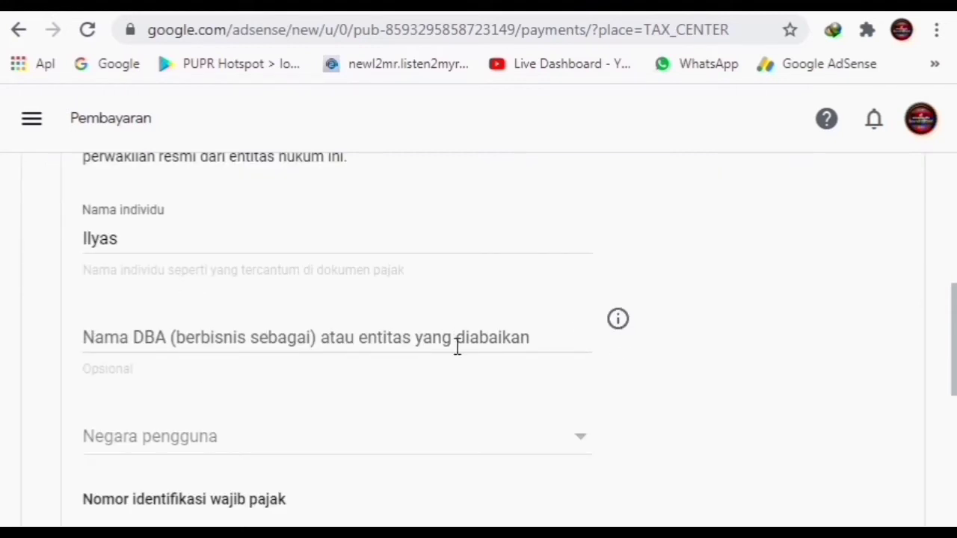
scroll(458, 346, down, 2)
Set Negara pengguna to Indonesia on the W-8BEN tax identity step
click(577, 336)
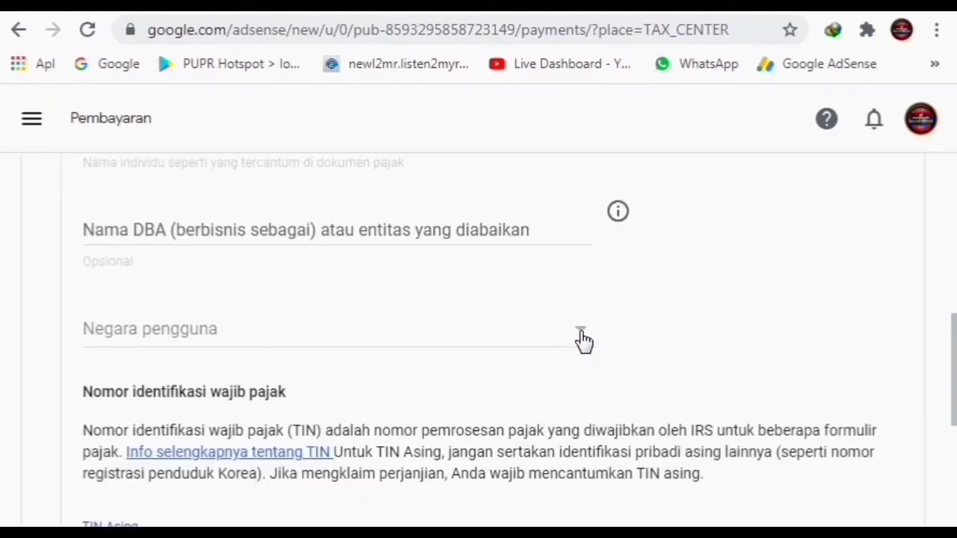
click(579, 333)
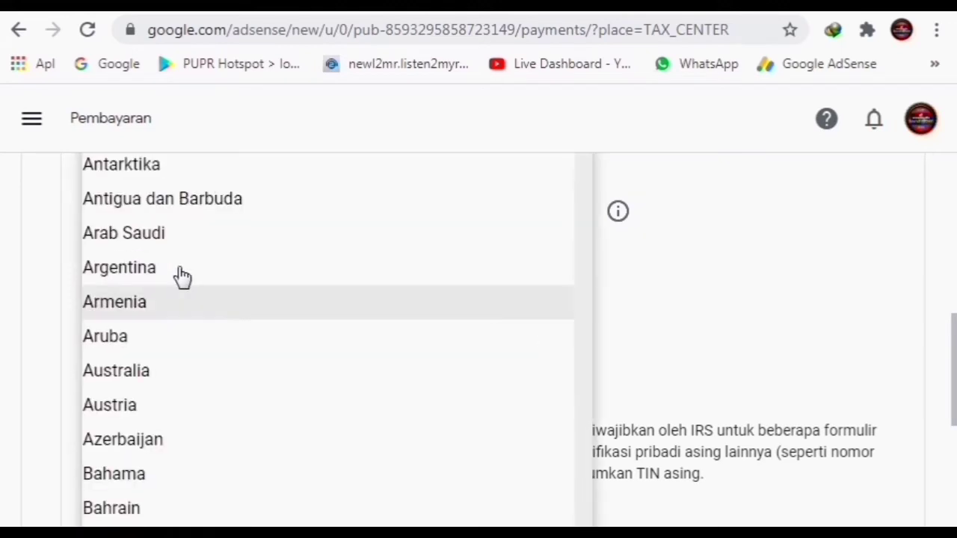
scroll(150, 355, down, 6)
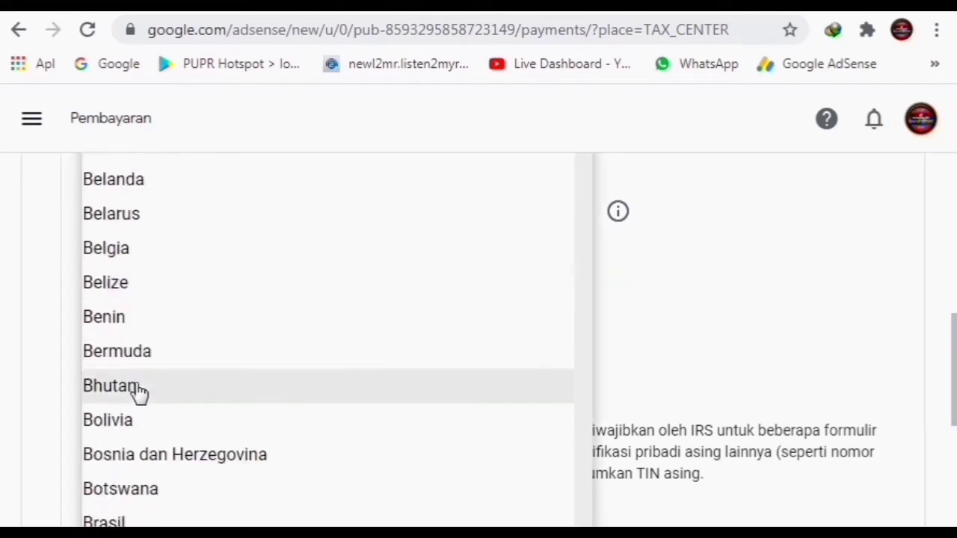
scroll(141, 392, down, 12)
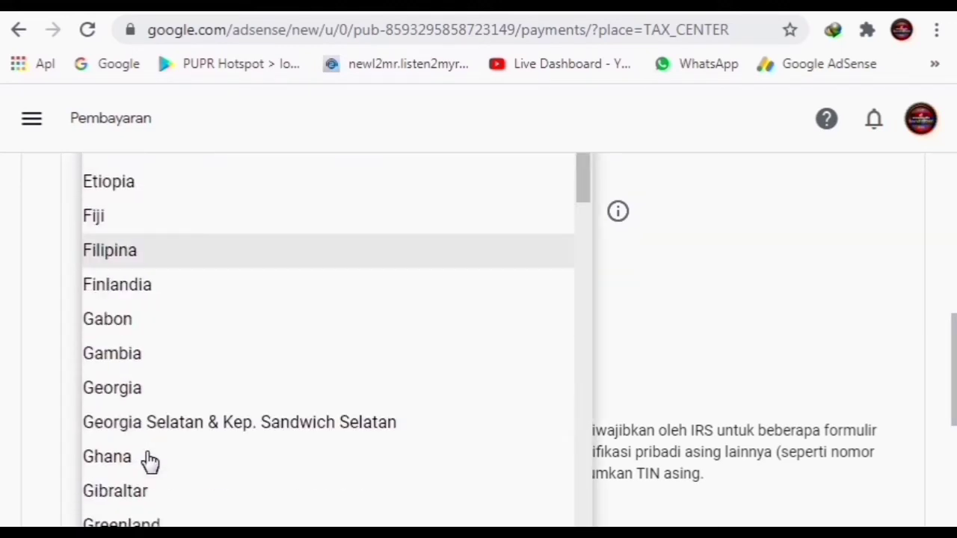
scroll(150, 456, down, 12)
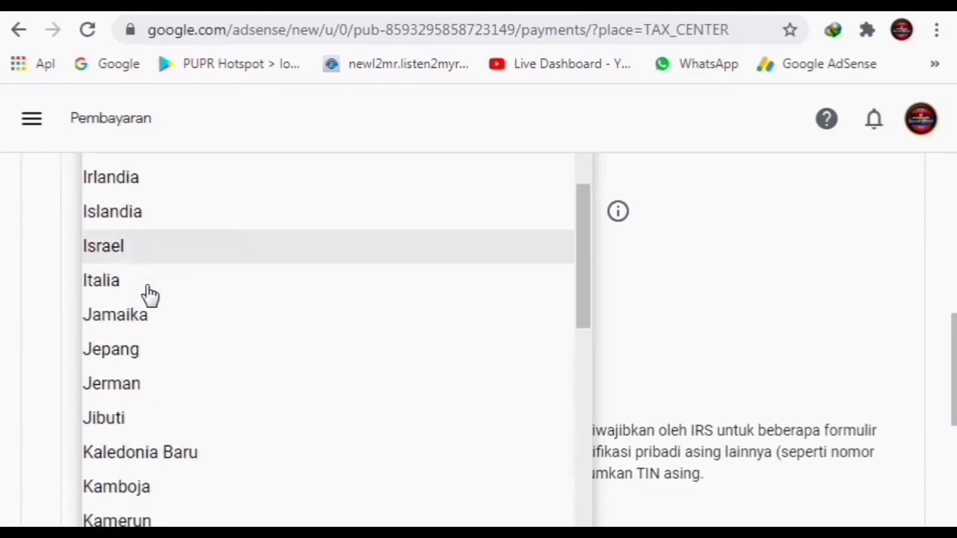
scroll(142, 225, up, 1)
click(143, 188)
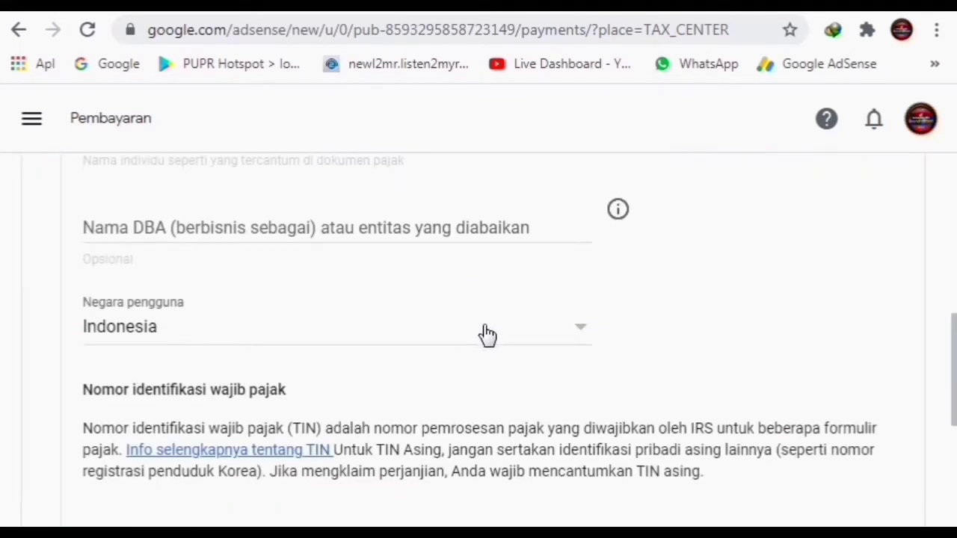
scroll(486, 335, down, 5)
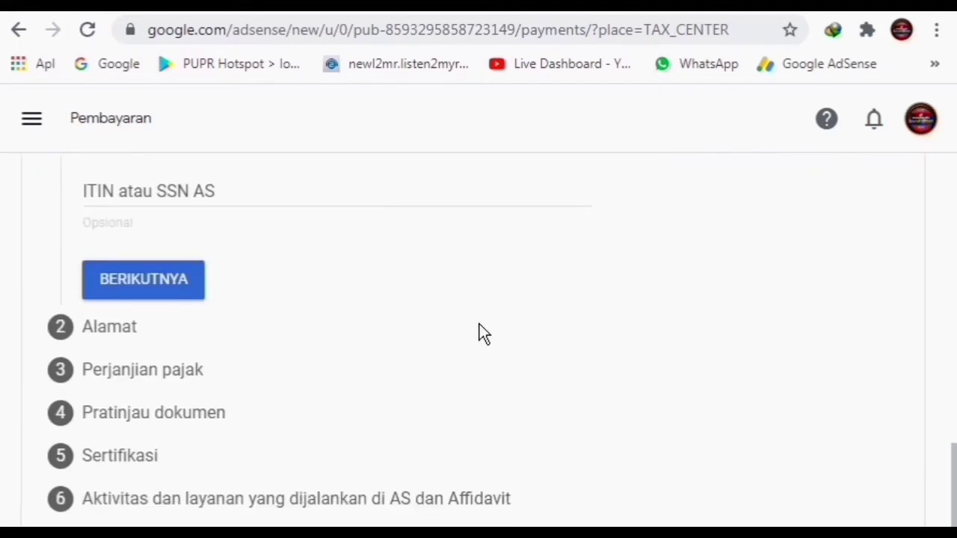
scroll(441, 314, up, 2)
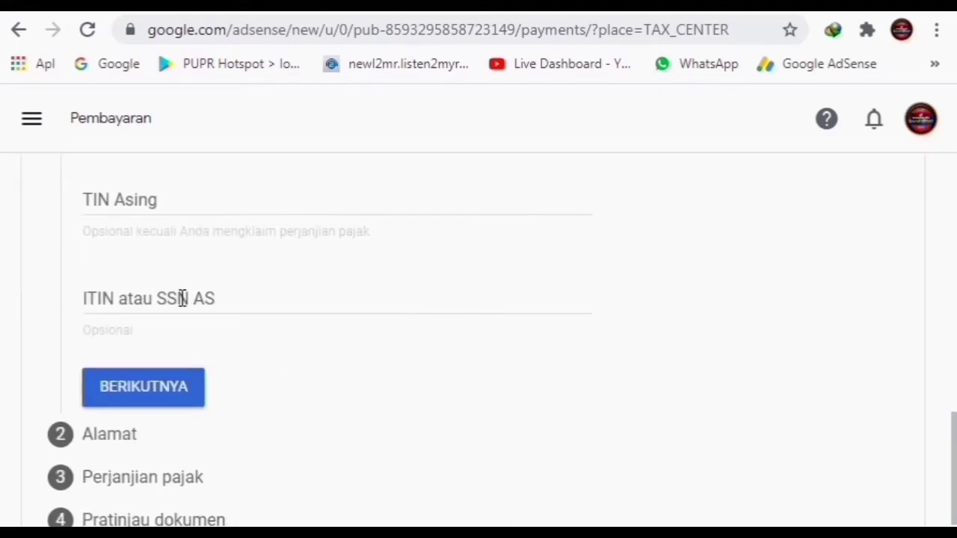
scroll(382, 209, up, 3)
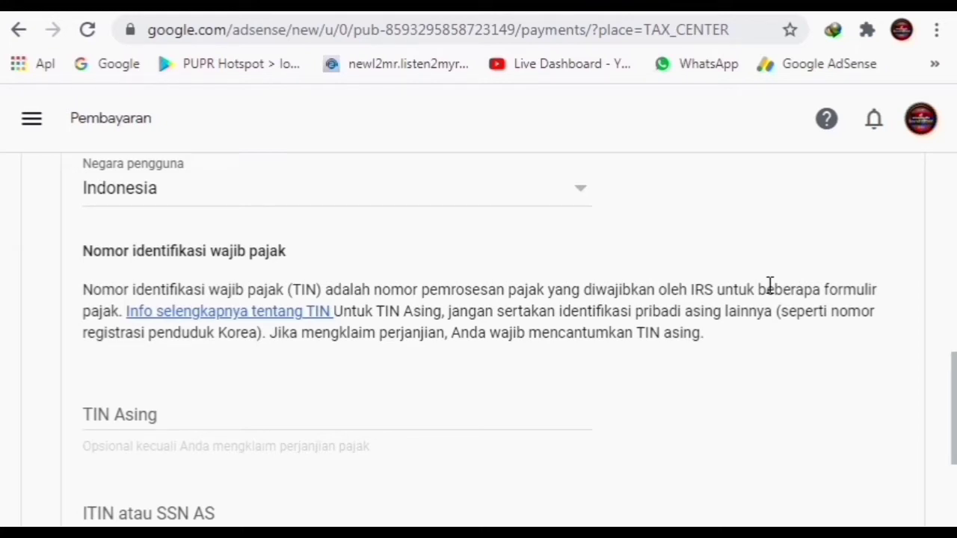
Enter the foreign tax ID number in TIN Asing and continue to the Alamat step
scroll(478, 299, down, 2)
click(161, 307)
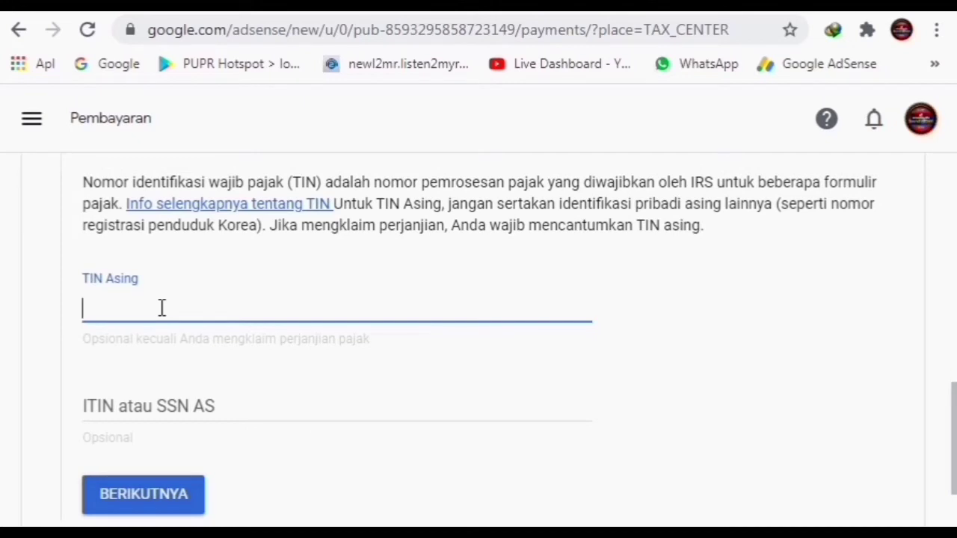
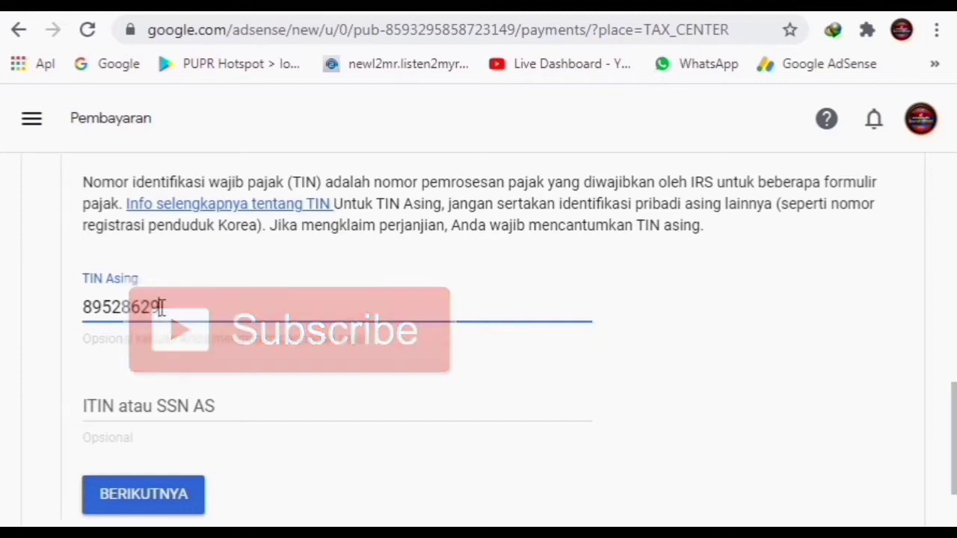
scroll(156, 391, down, 2)
click(155, 390)
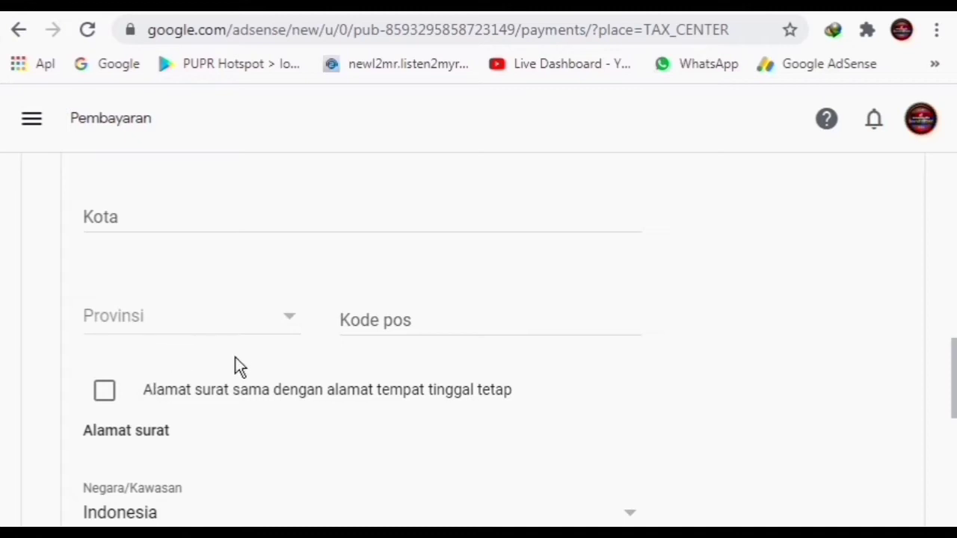
Begin typing the street address into Baris alamat 1
scroll(235, 344, up, 4)
scroll(249, 327, up, 4)
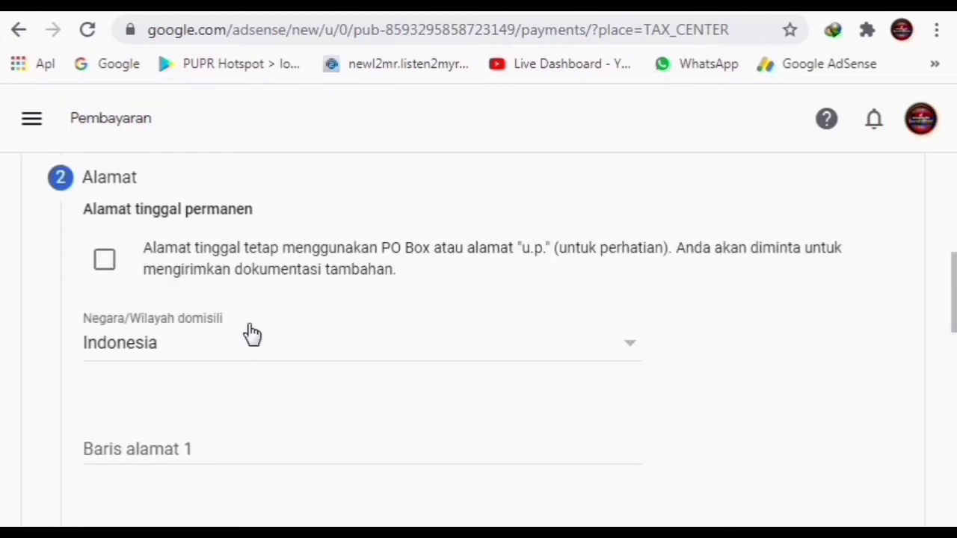
scroll(298, 284, up, 2)
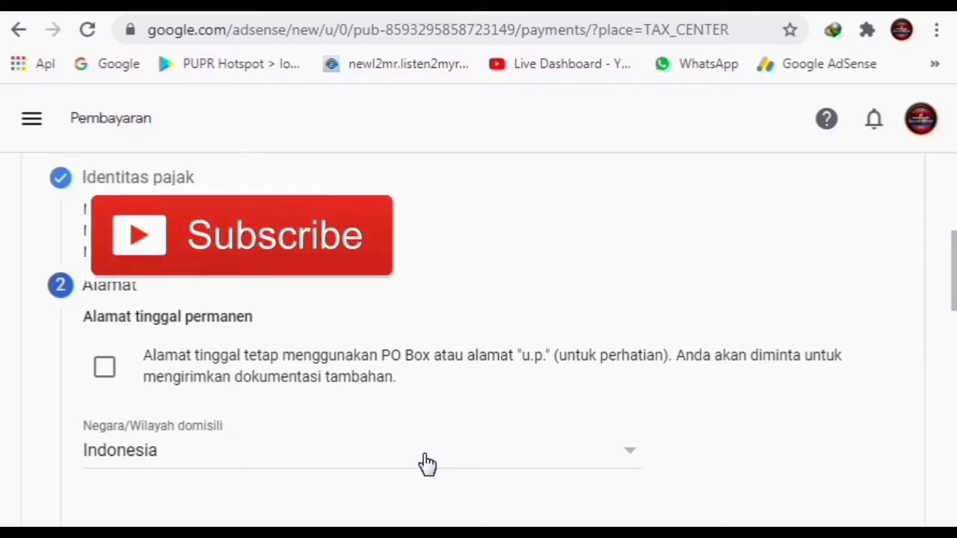
scroll(359, 460, down, 4)
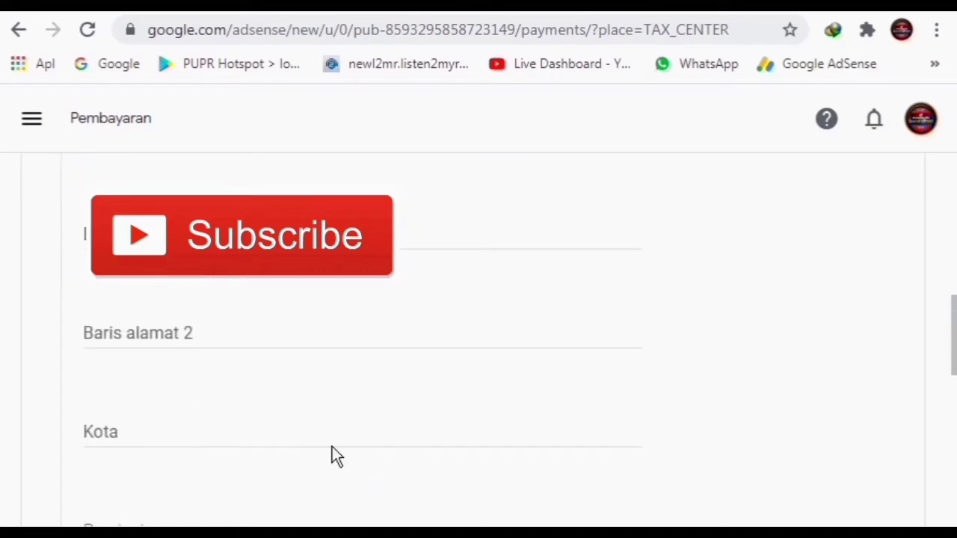
click(85, 234)
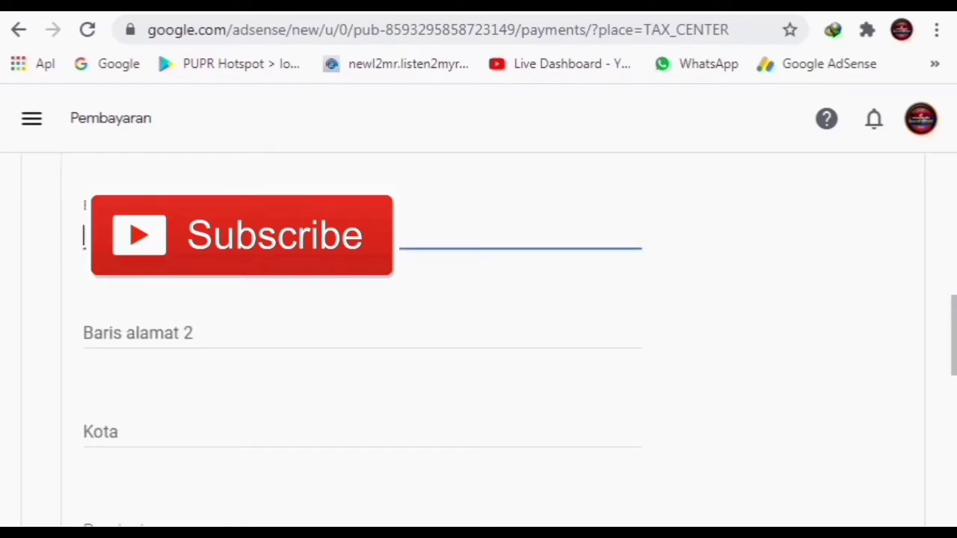
text(G)
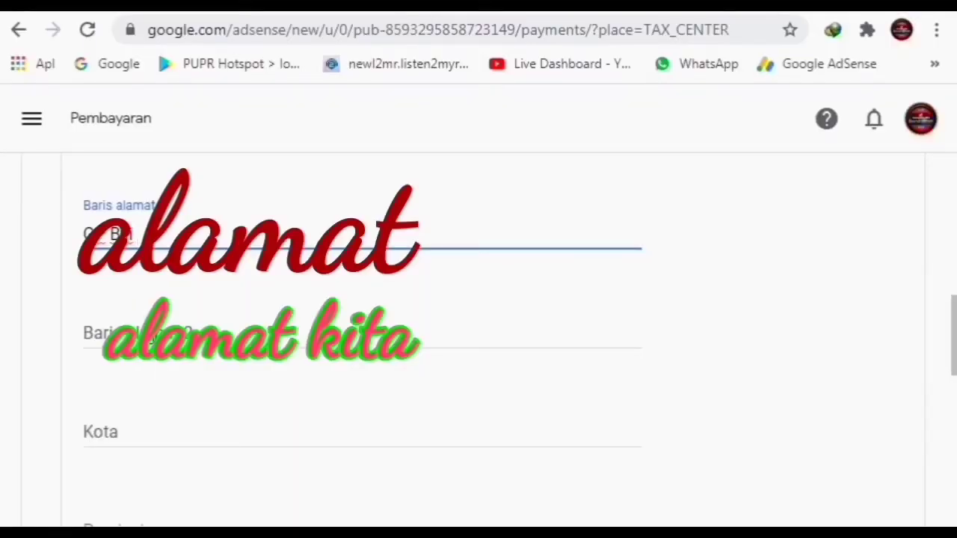
Enter the district in Baris alamat 2 and Sigli as the city
click(134, 328)
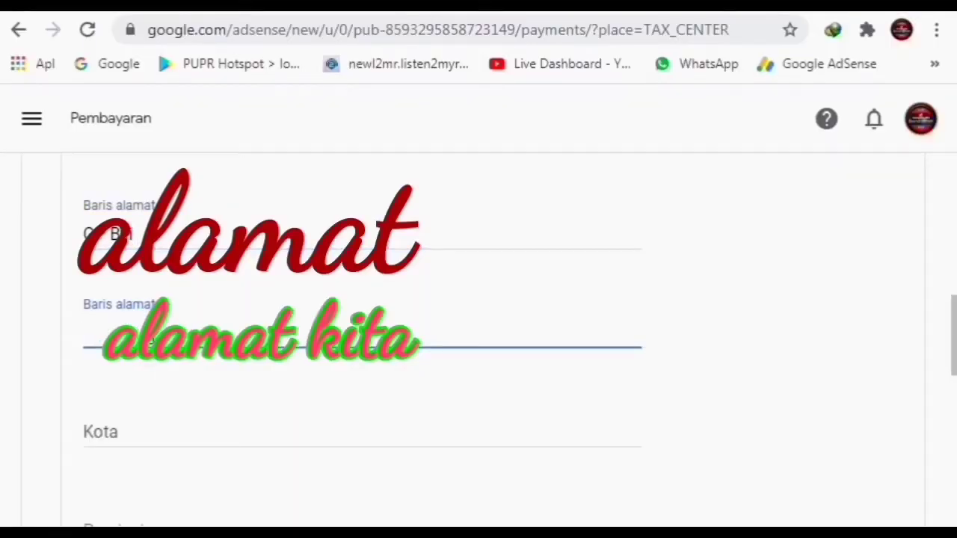
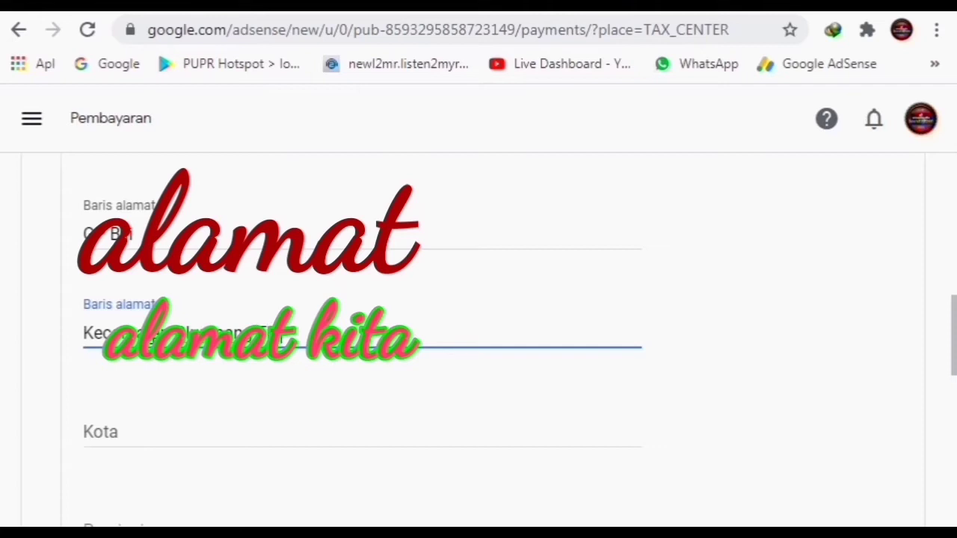
click(162, 431)
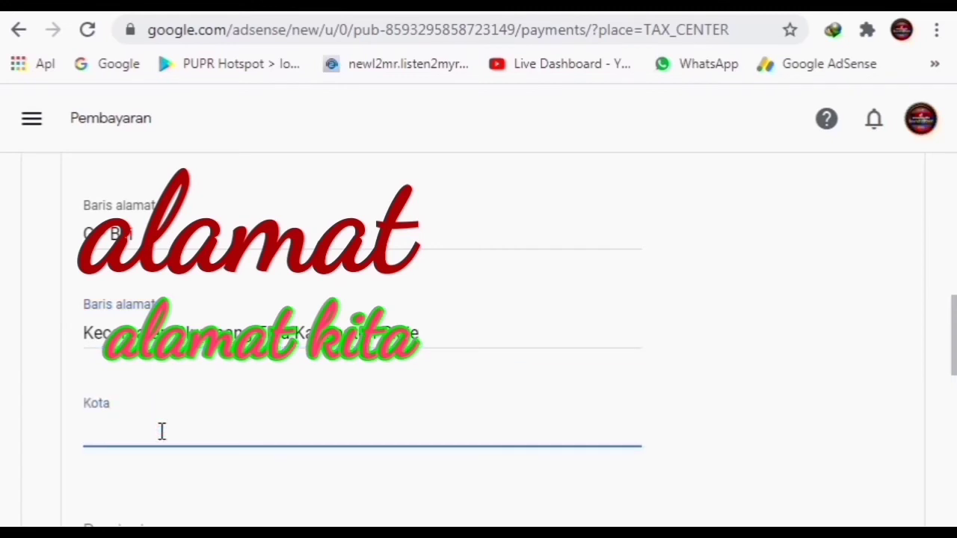
text(Sigli)
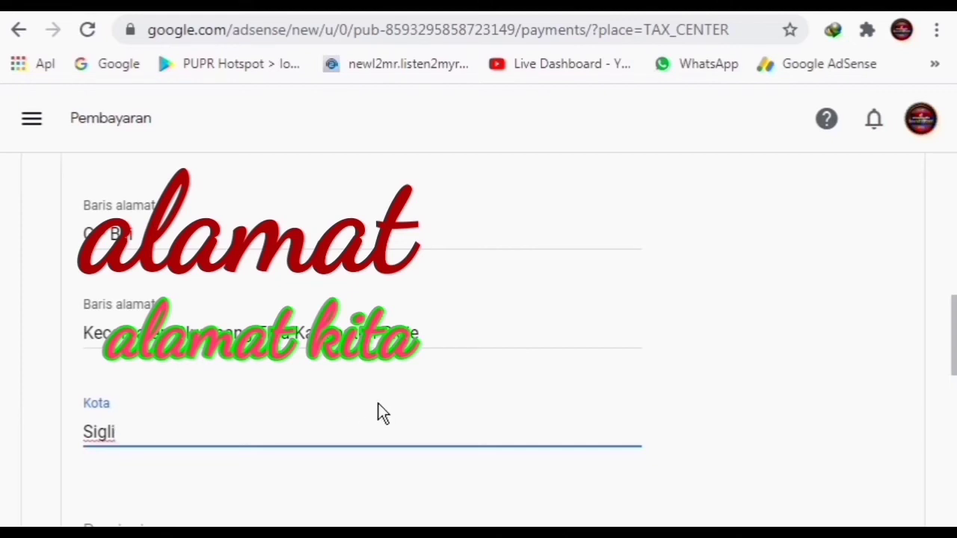
scroll(378, 413, down, 3)
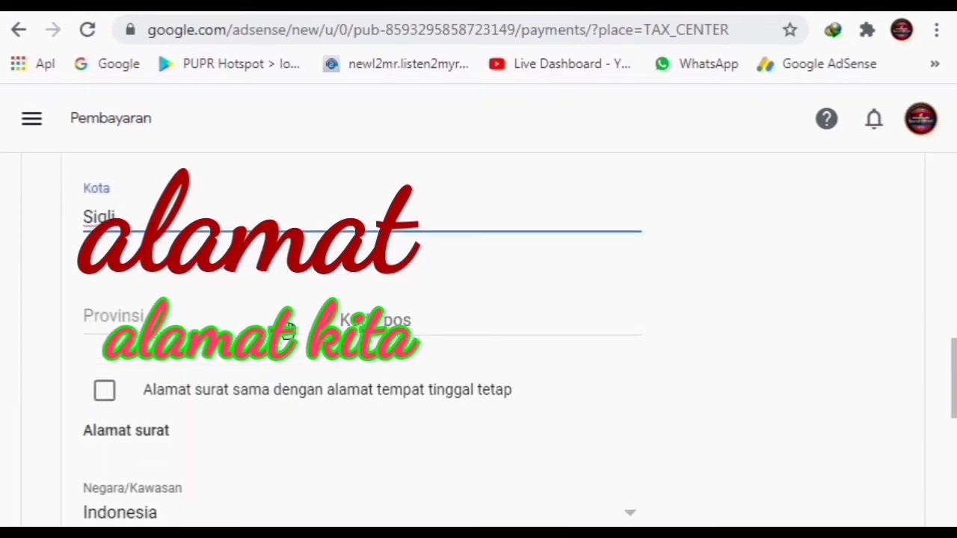
Set province Aceh, postal code 24183, and mark the mailing address as the permanent address
click(288, 331)
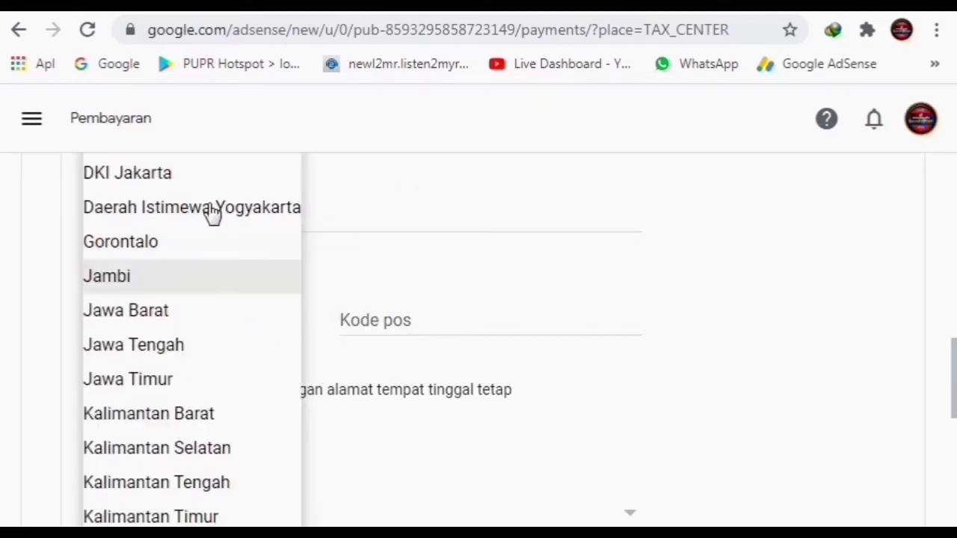
scroll(213, 213, up, 3)
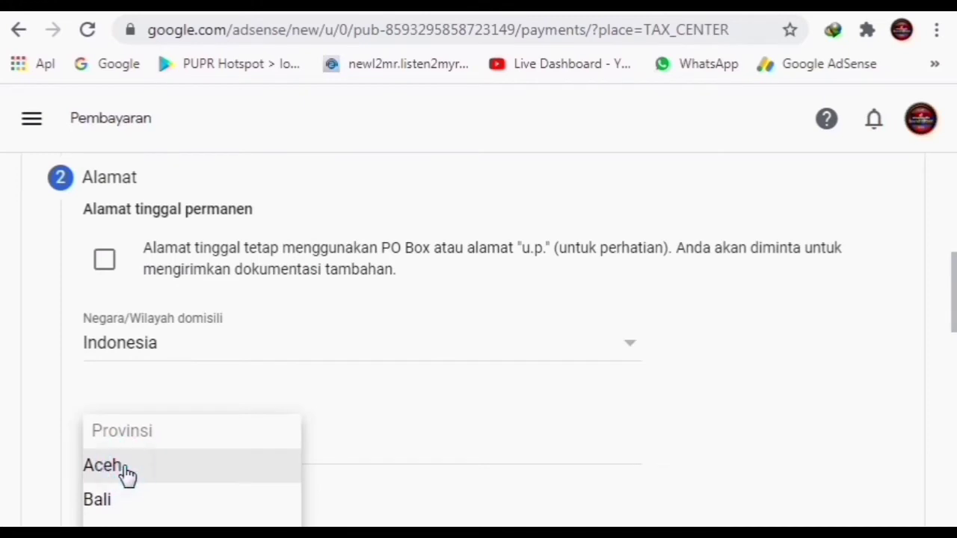
click(125, 465)
click(461, 357)
text(24183)
scroll(489, 416, down, 2)
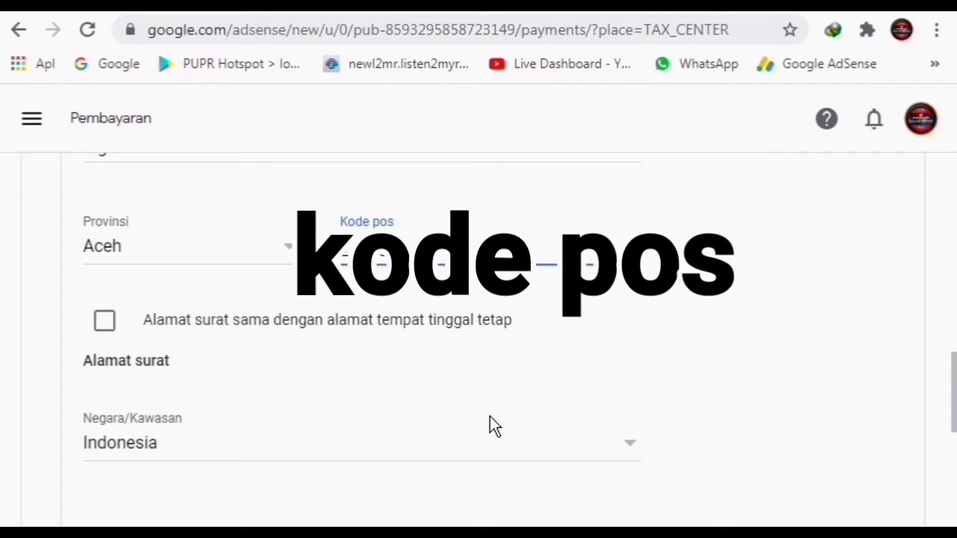
click(269, 323)
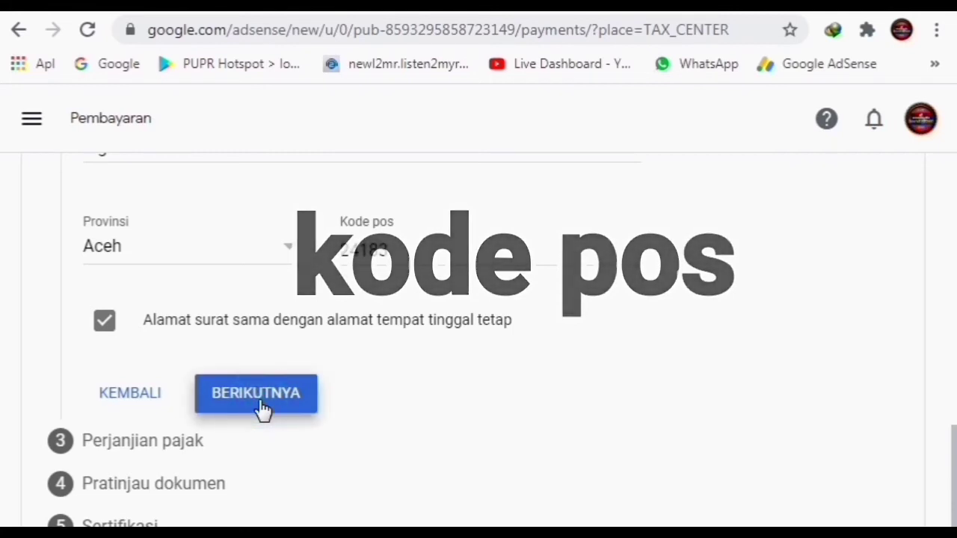
Continue to the tax treaty step and answer Ya to claiming treaty benefits
click(261, 408)
scroll(483, 322, up, 4)
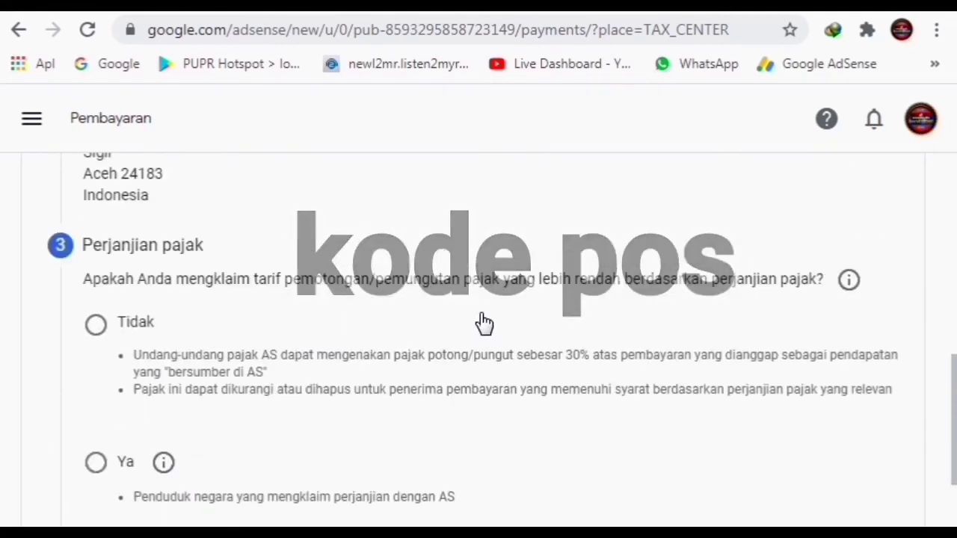
scroll(157, 262, up, 2)
scroll(338, 392, down, 2)
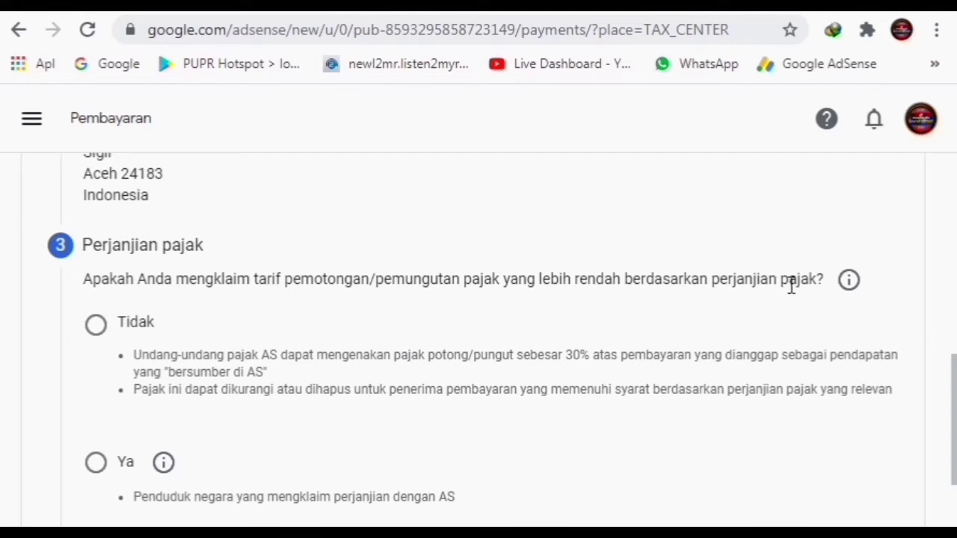
click(96, 464)
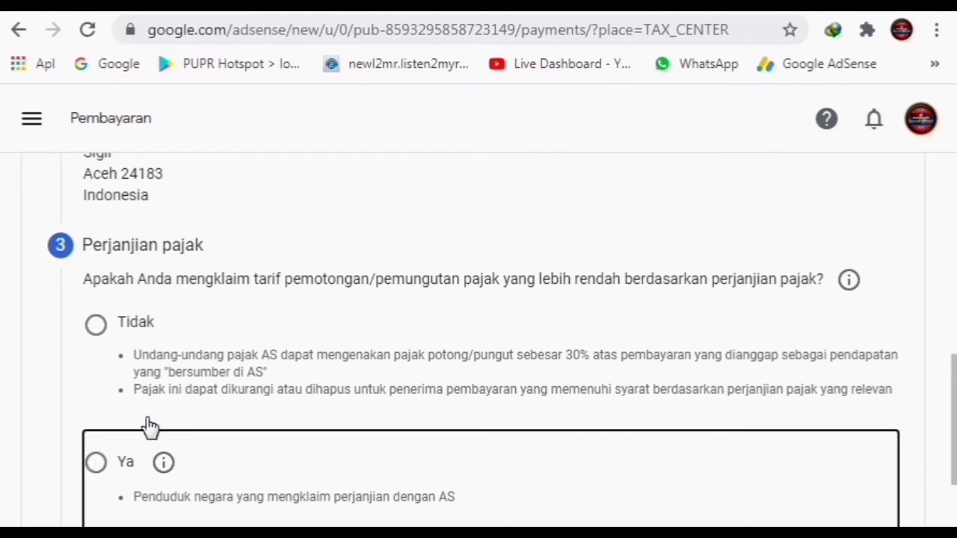
click(97, 463)
scroll(367, 397, down, 3)
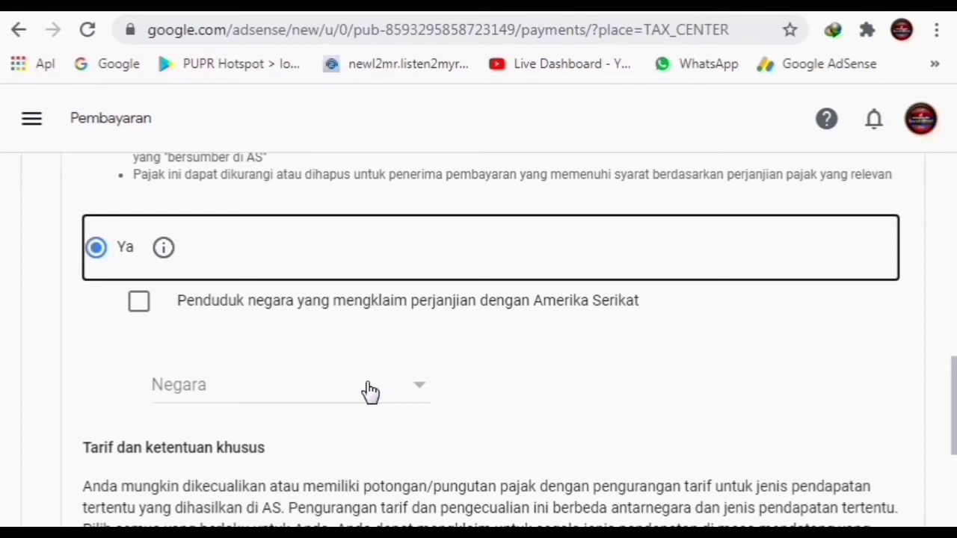
Declare residency in a treaty country, with Indonesia as the country
click(139, 300)
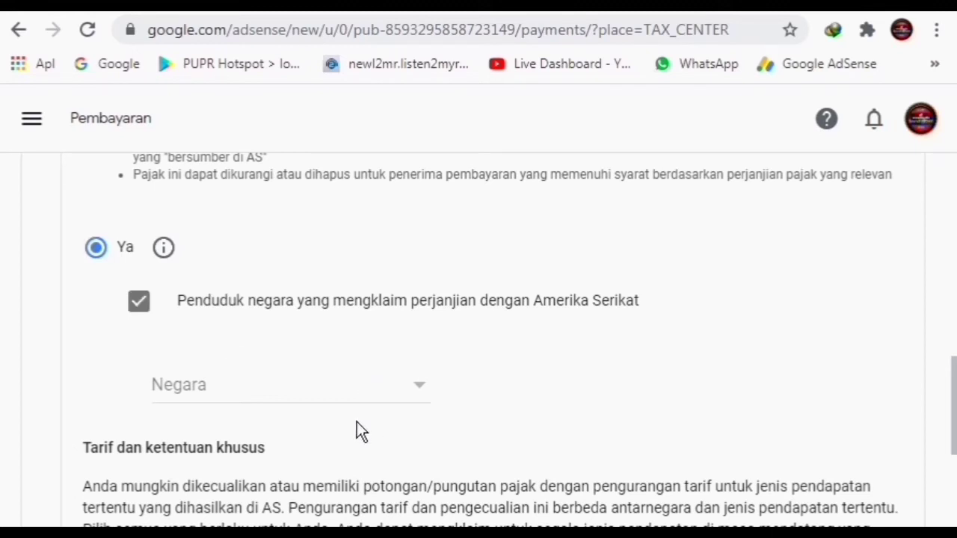
click(415, 395)
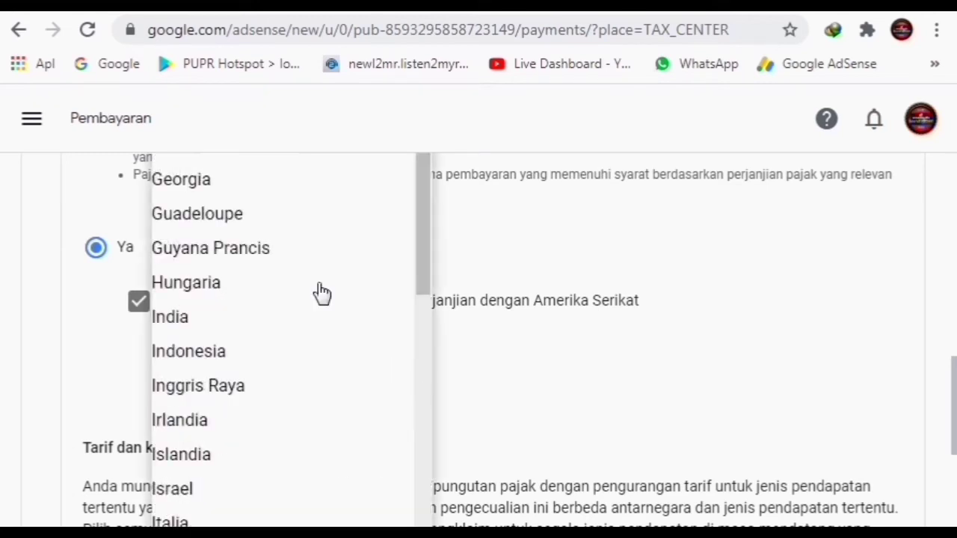
click(255, 362)
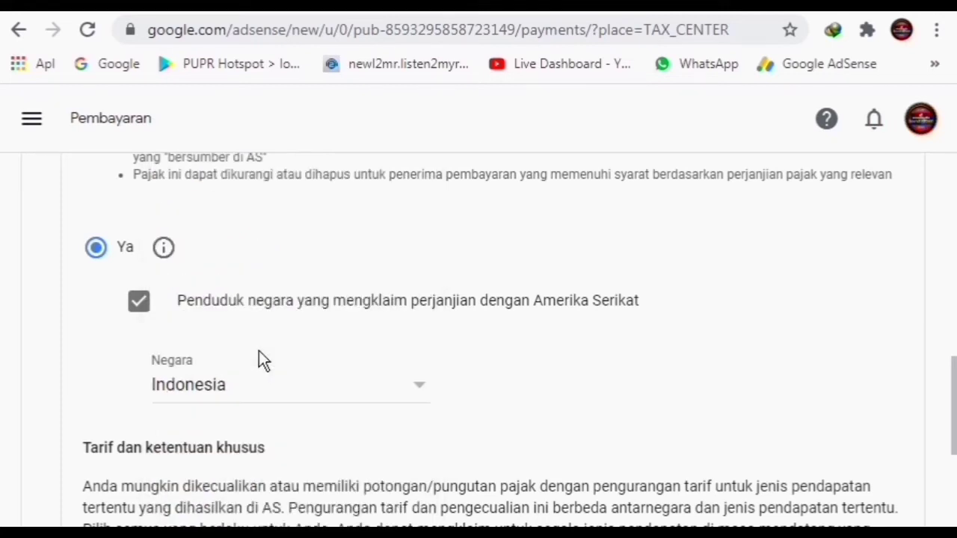
scroll(503, 398, down, 3)
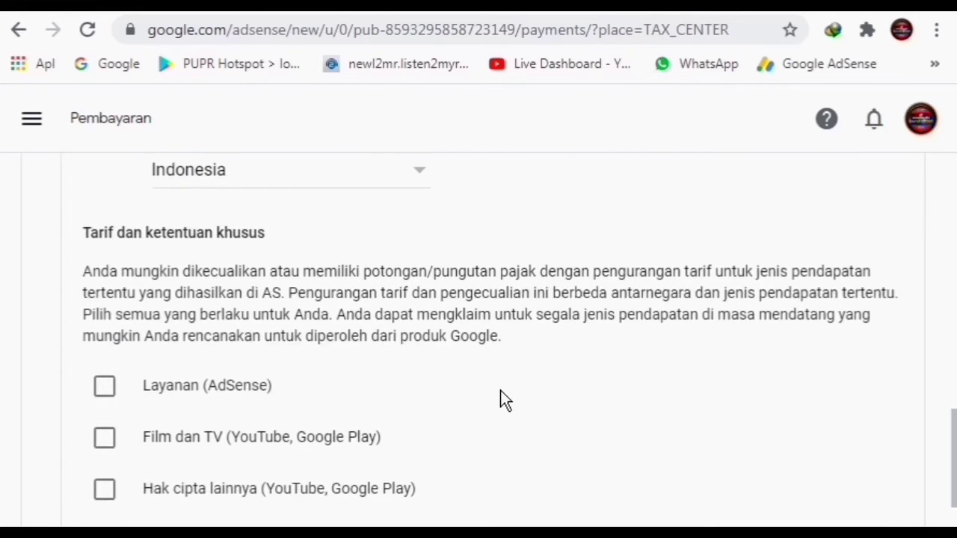
Claim AdSense services income under Pasal 8 ayat 1 at a 0% reduced rate
scroll(502, 398, down, 2)
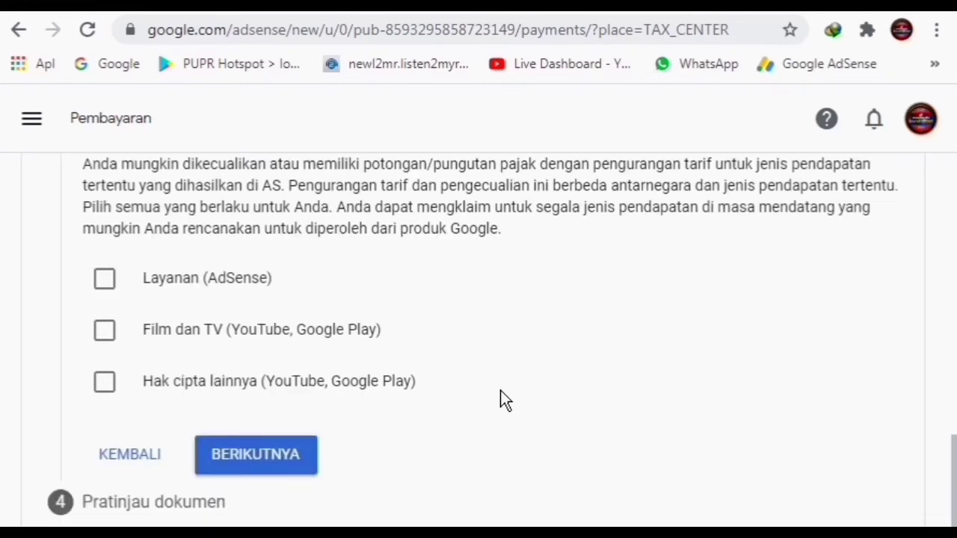
click(105, 279)
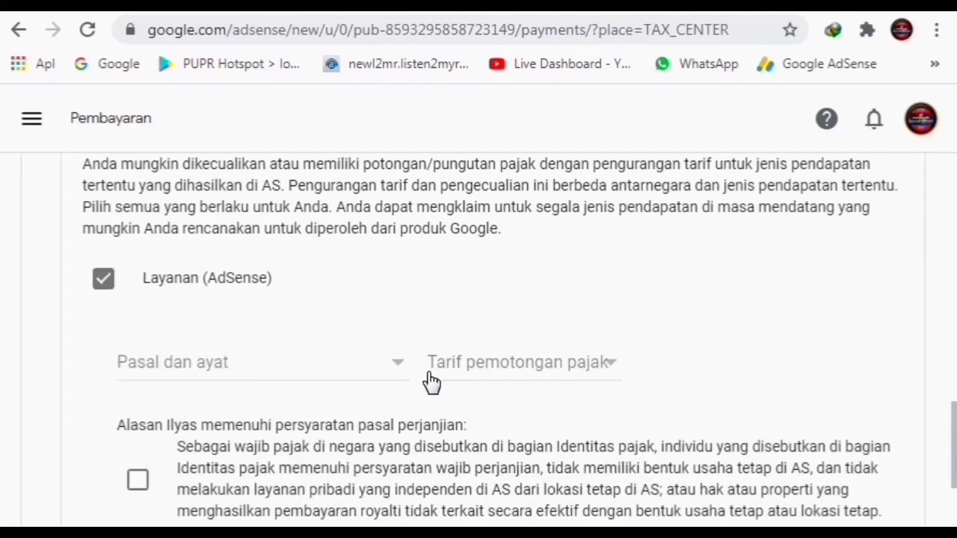
click(399, 368)
click(295, 408)
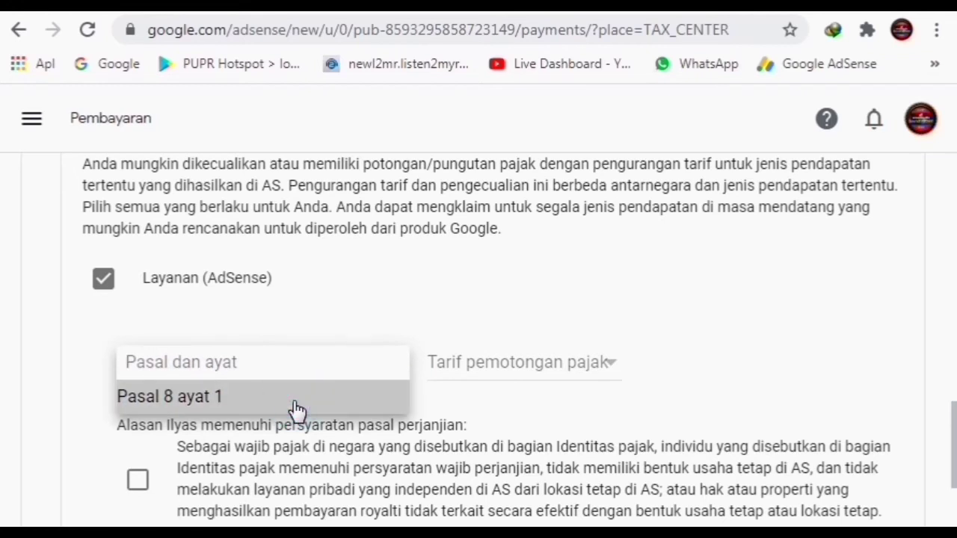
click(529, 368)
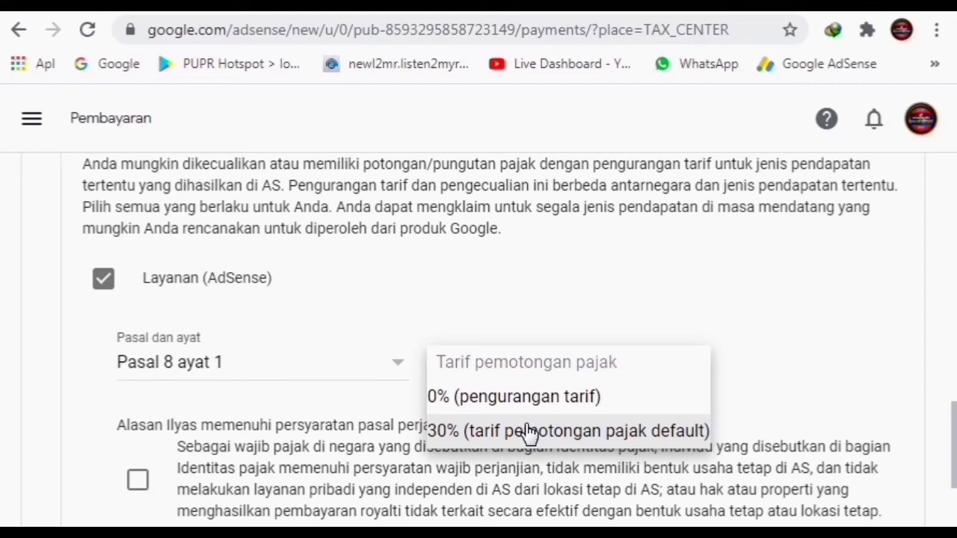
click(578, 396)
Tick the statement confirming the treaty article requirements are met
scroll(472, 405, down, 2)
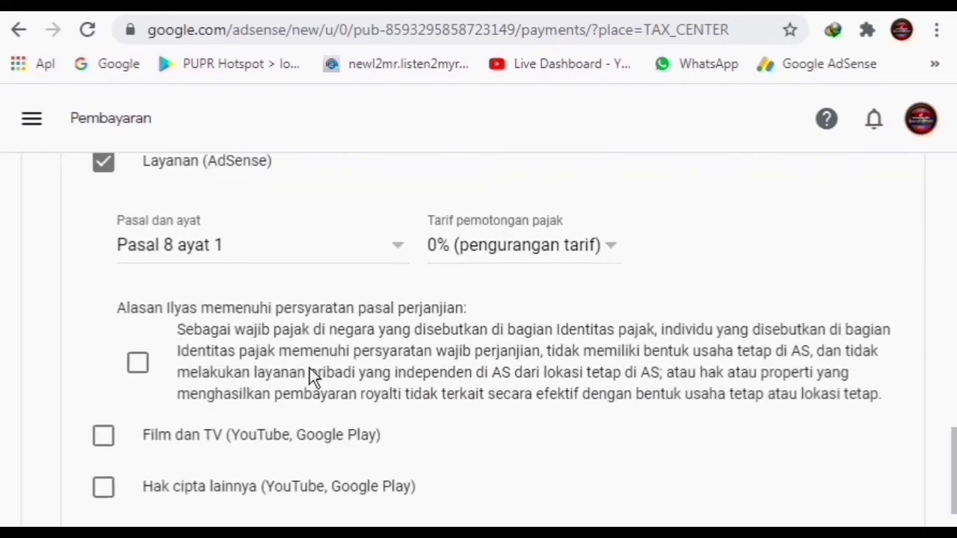
scroll(310, 368, down, 1)
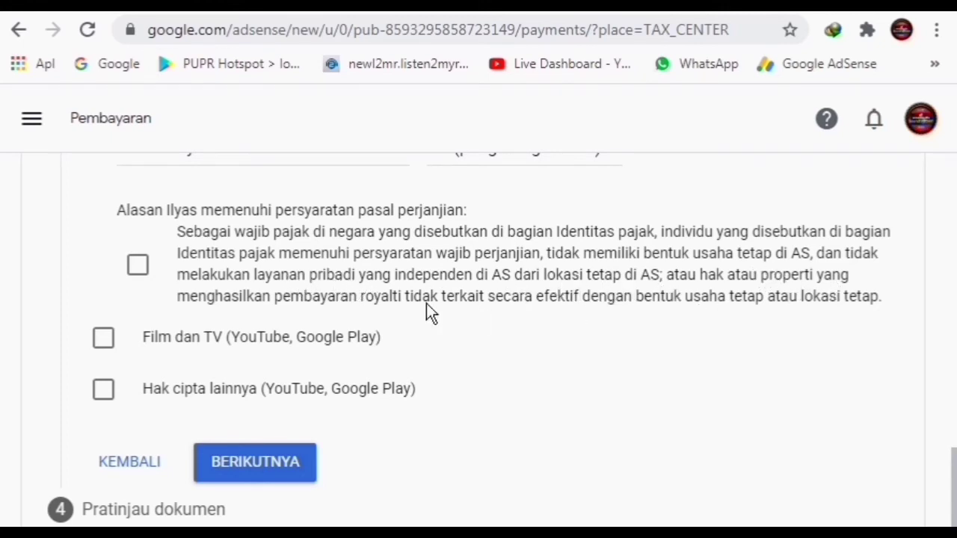
click(138, 266)
scroll(479, 339, down, 1)
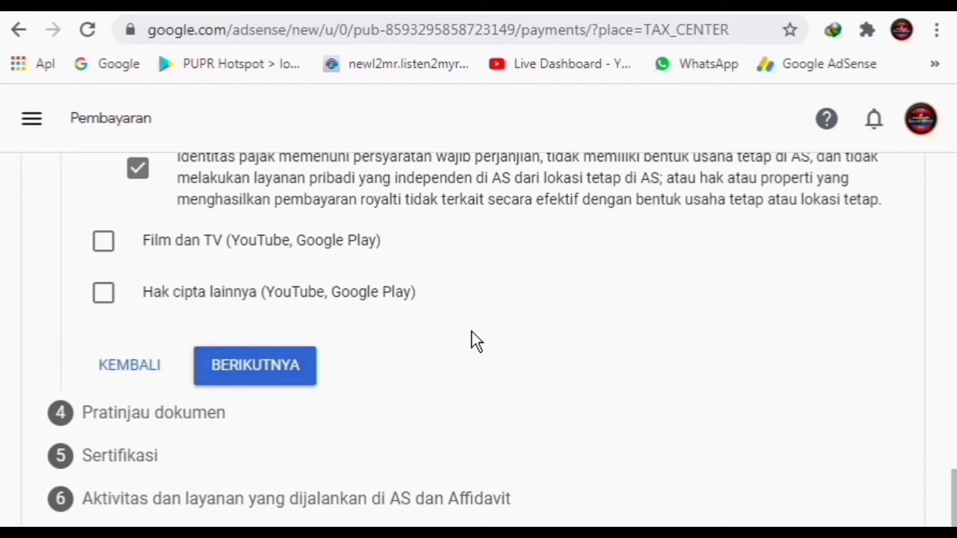
Claim Film dan TV income under Pasal 13 ayat 2 at 10%, confirm qualification, then tick other copyrights
click(103, 243)
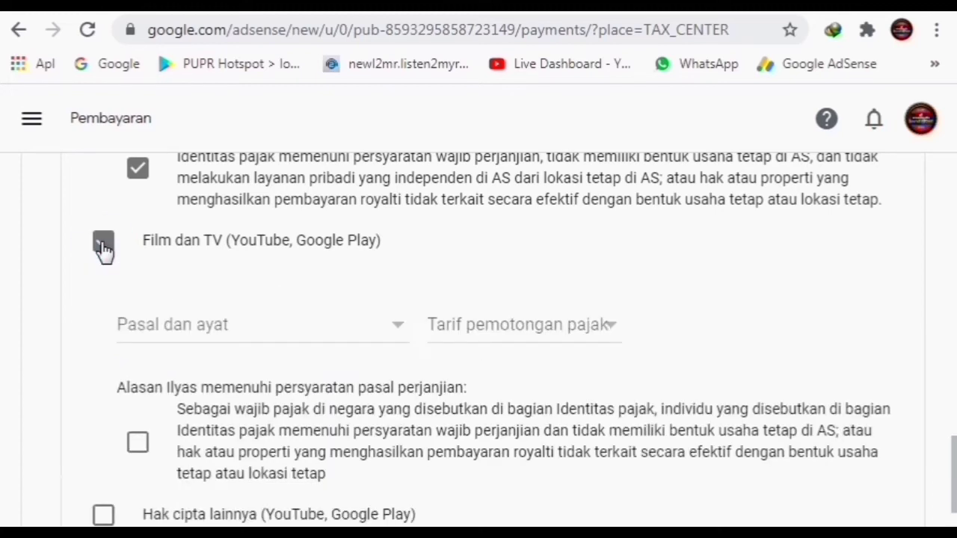
click(363, 329)
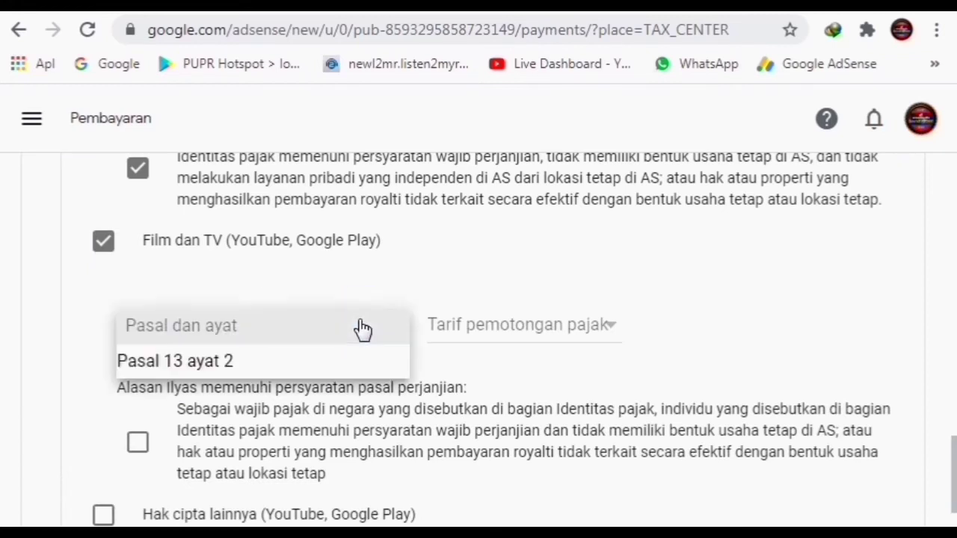
click(335, 361)
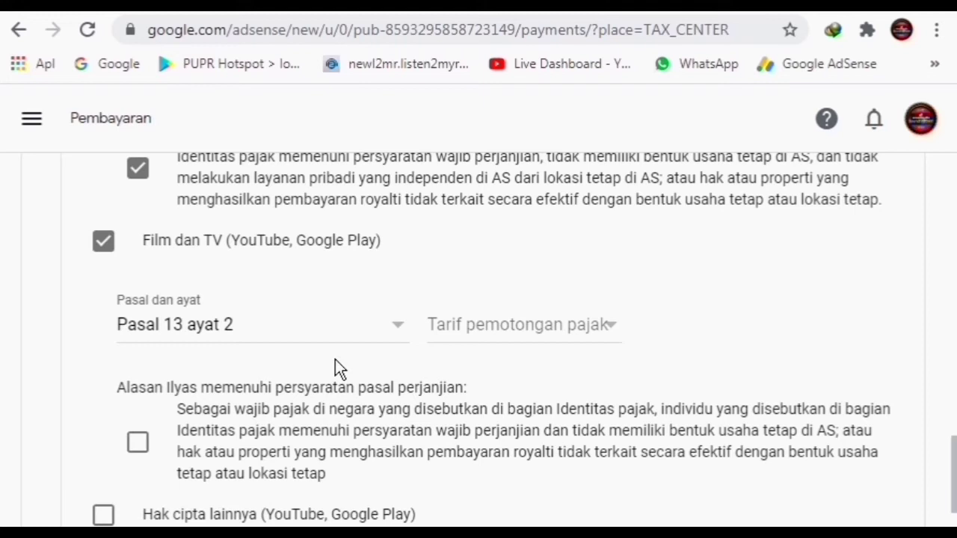
click(572, 329)
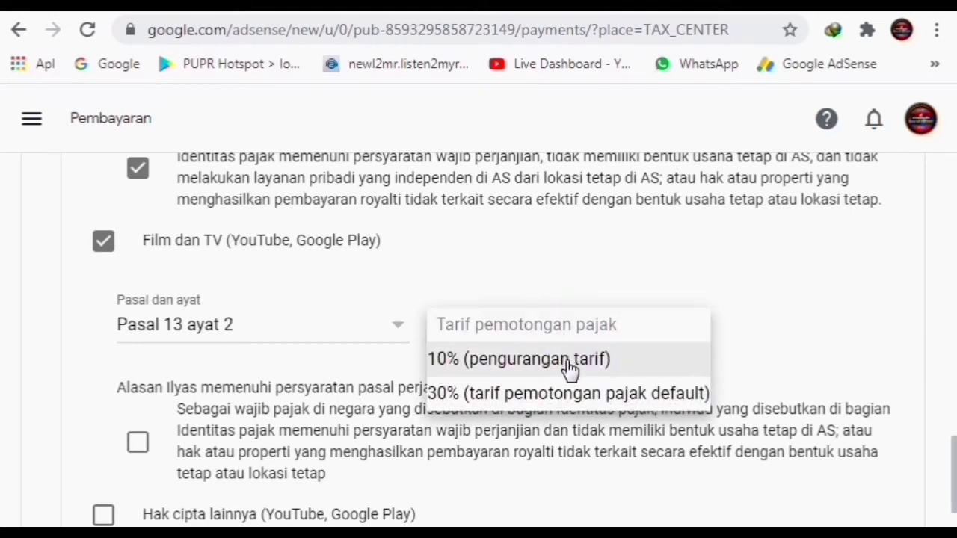
click(566, 360)
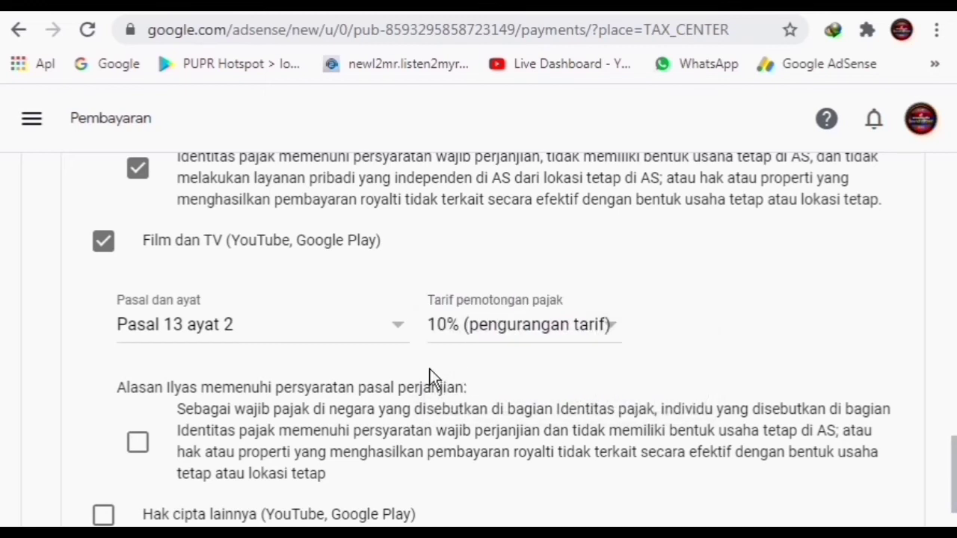
scroll(351, 411, down, 3)
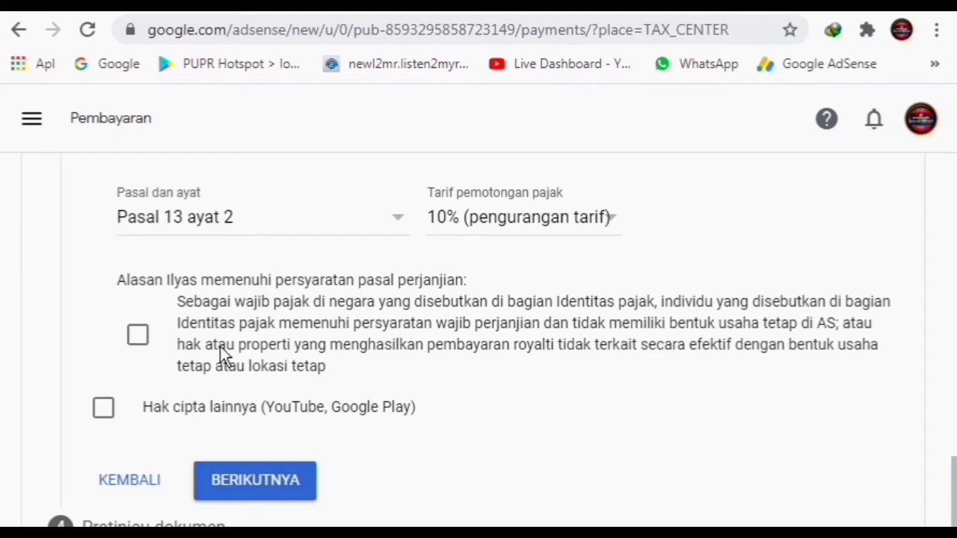
click(137, 334)
click(104, 412)
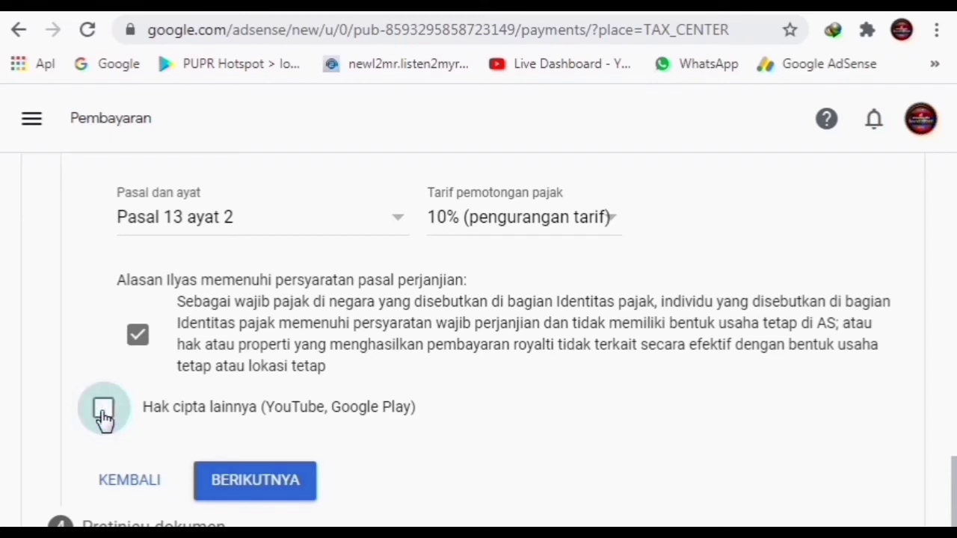
Claim Pasal 13 ayat 2 at the 10% reduced rate for other copyrights and tick its qualification statement
scroll(314, 397, down, 3)
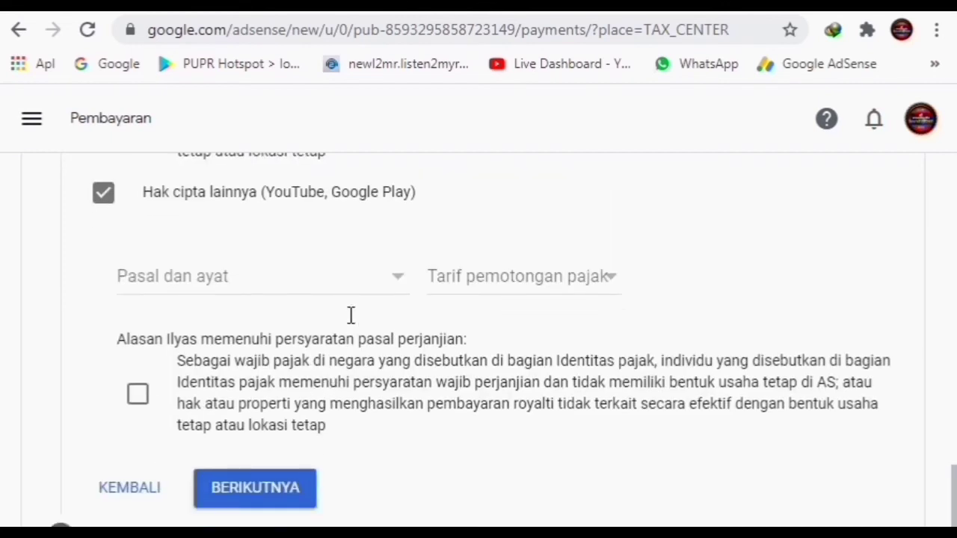
click(395, 279)
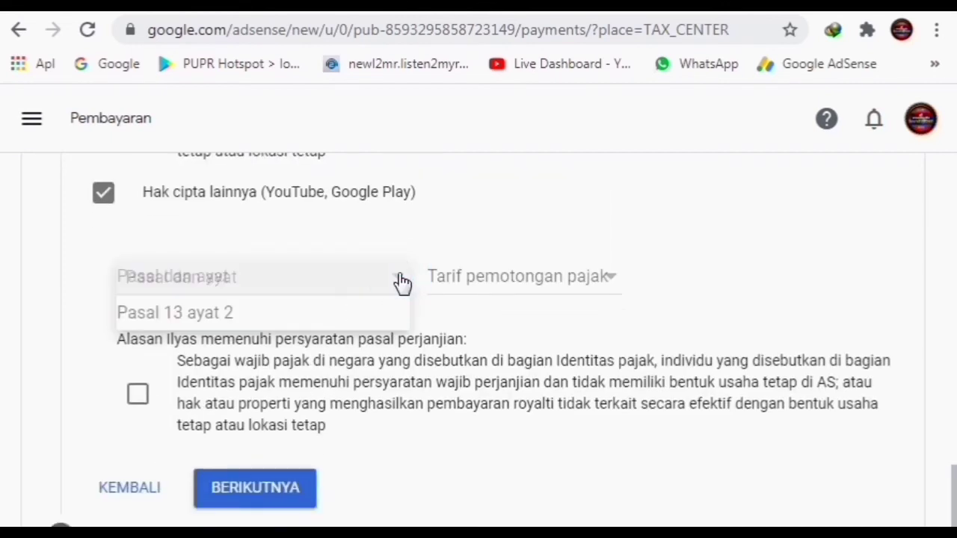
click(335, 317)
click(577, 275)
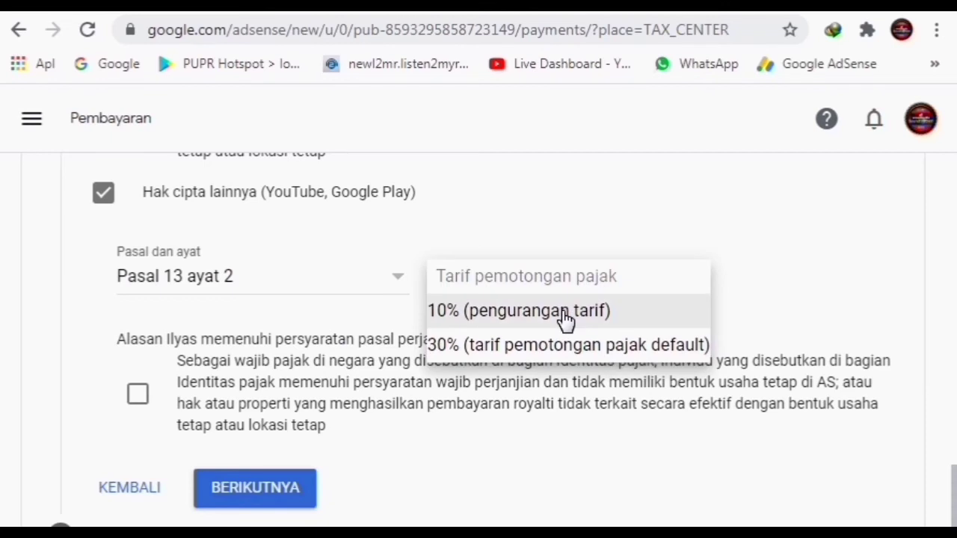
click(564, 314)
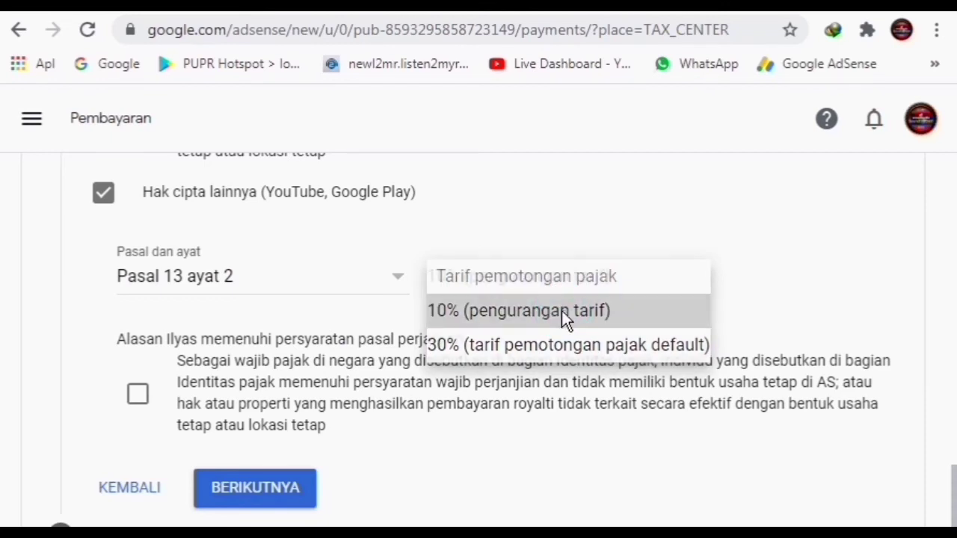
scroll(425, 407, down, 3)
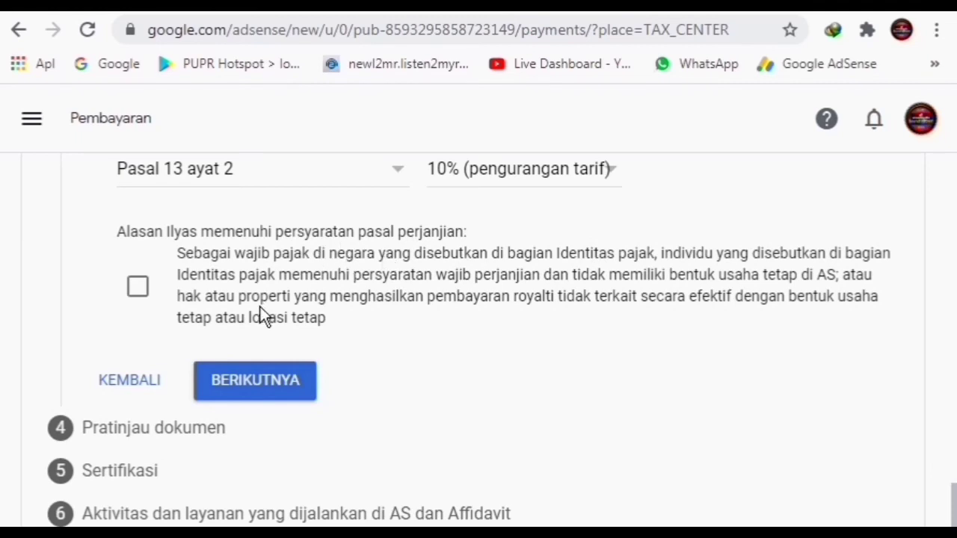
click(137, 294)
Move to the document preview, confirm the tax document was reviewed and correct, and continue to certification
click(238, 397)
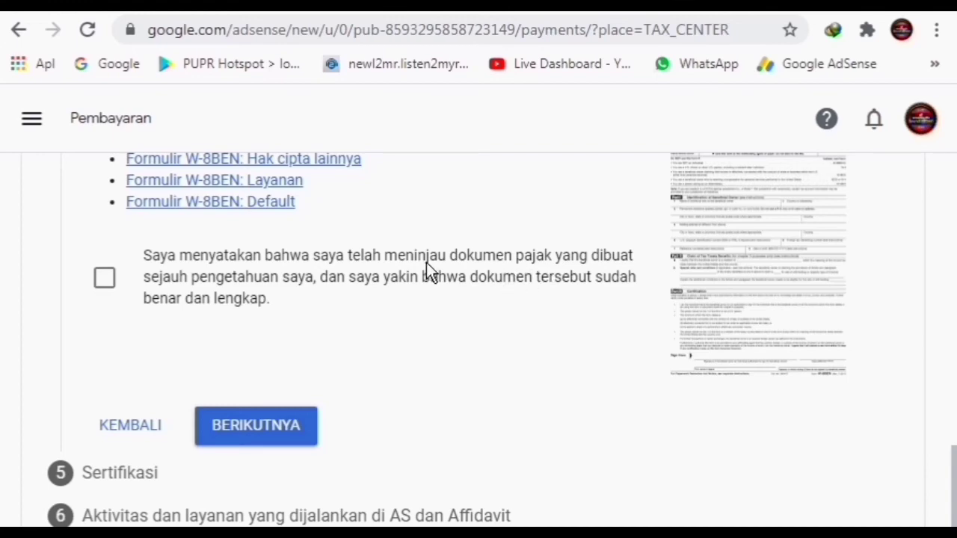
scroll(426, 263, up, 3)
scroll(239, 274, down, 3)
click(100, 278)
scroll(426, 362, down, 1)
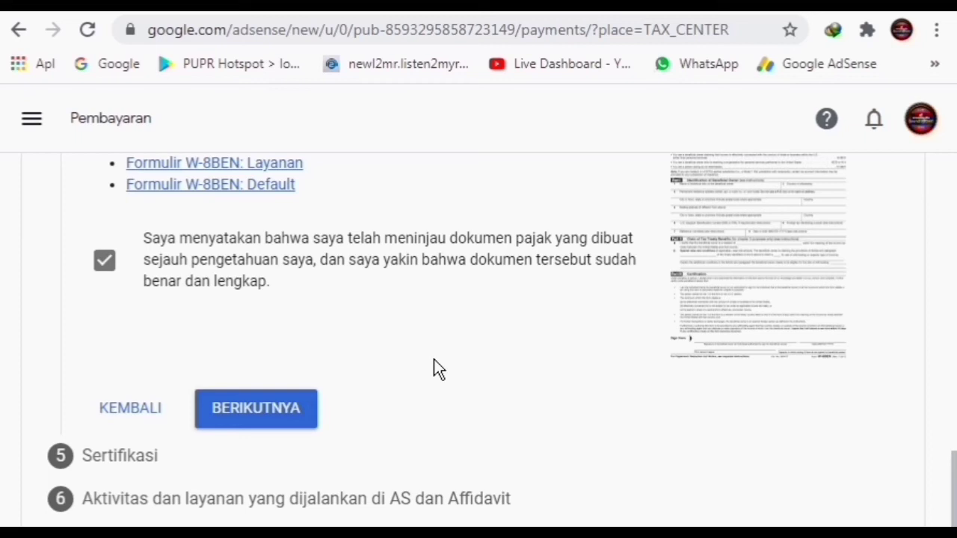
click(262, 416)
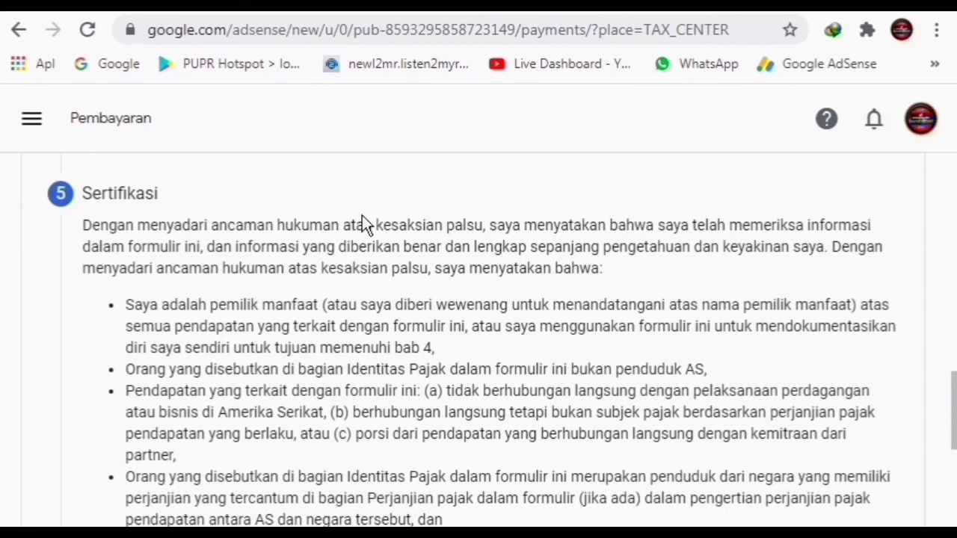
Enter the signer's full legal name, confirm they are the named person, and continue
scroll(350, 320, down, 5)
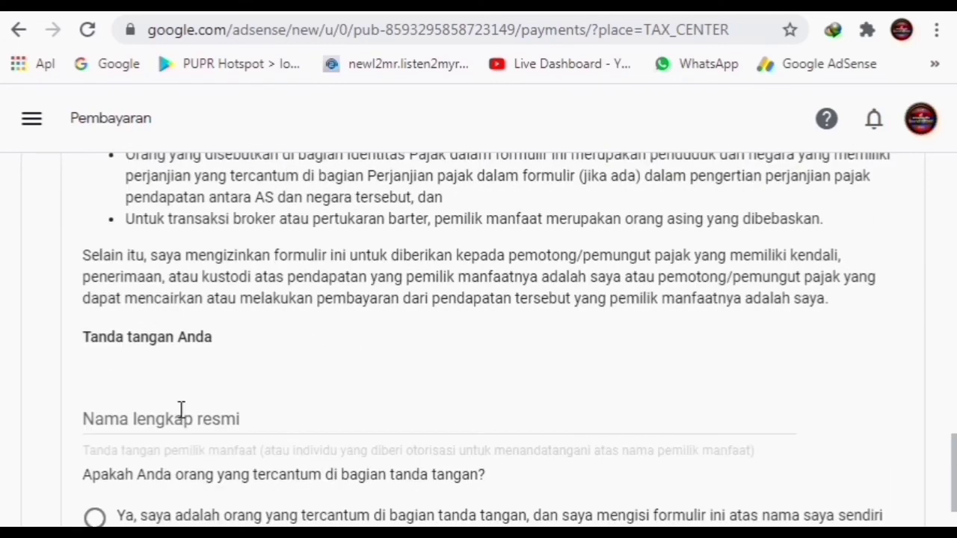
click(181, 411)
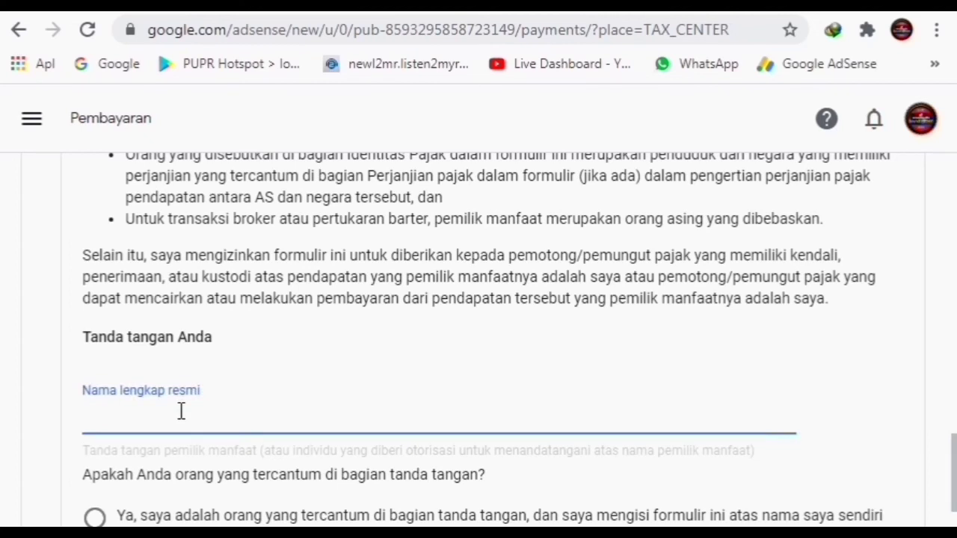
text(ILYAS)
scroll(404, 416, down, 2)
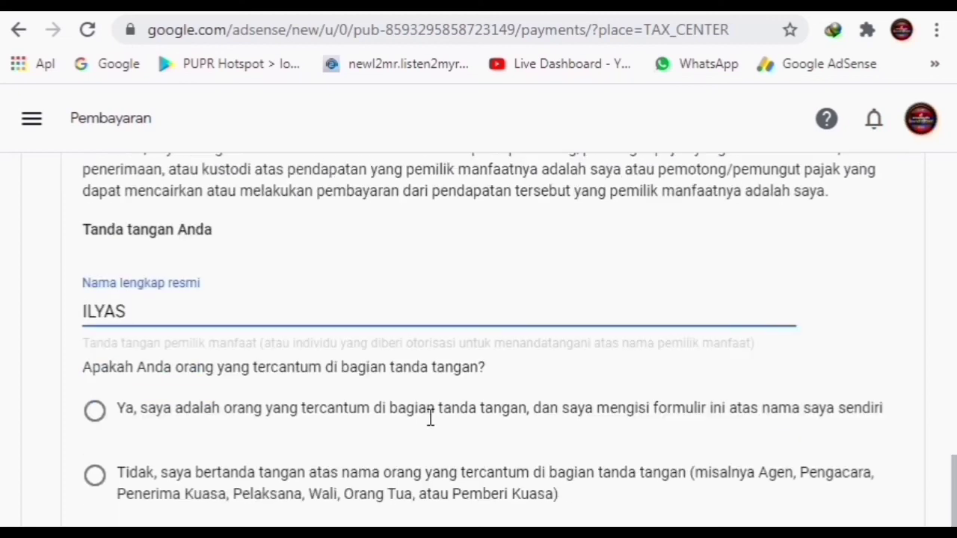
click(94, 412)
scroll(458, 407, down, 2)
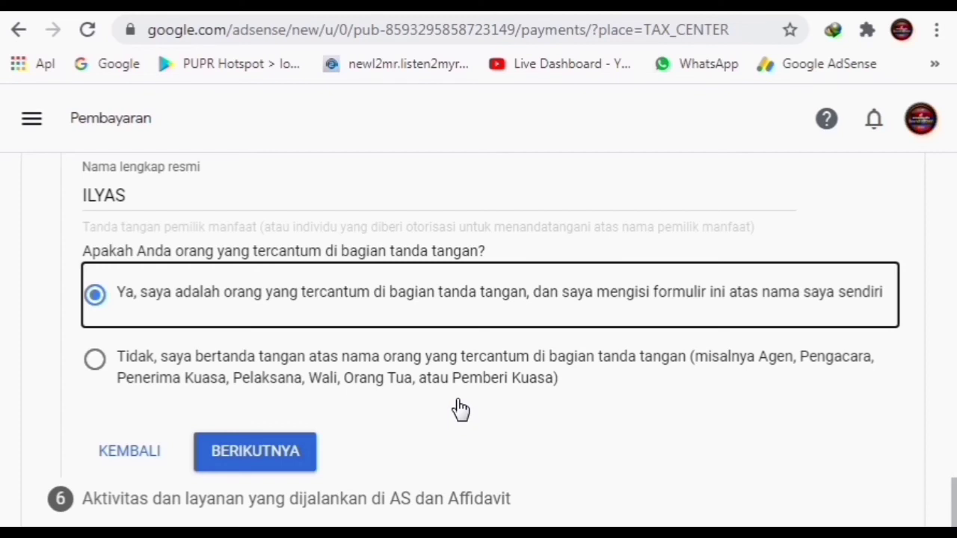
click(260, 451)
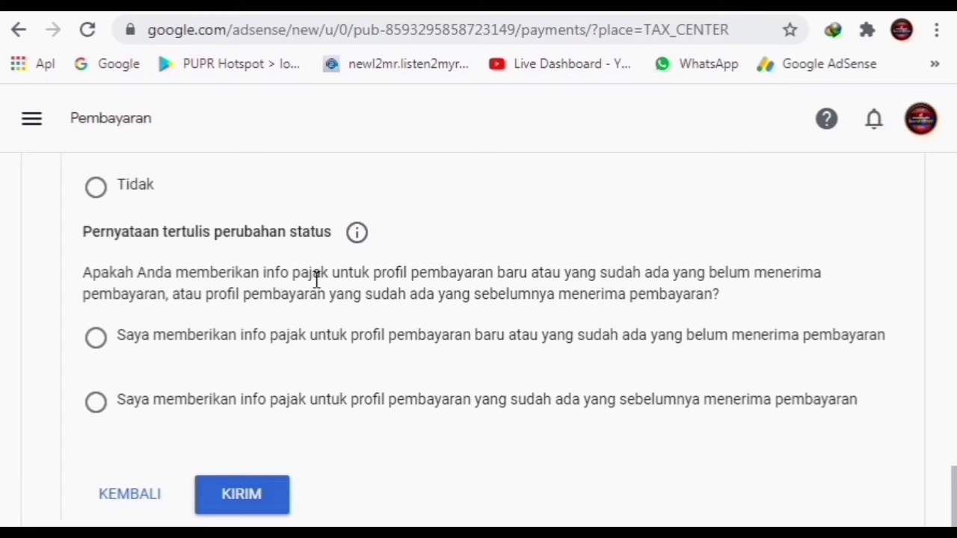
Answer Tidak to US activities and declare that services are performed entirely outside the US
scroll(366, 269, up, 3)
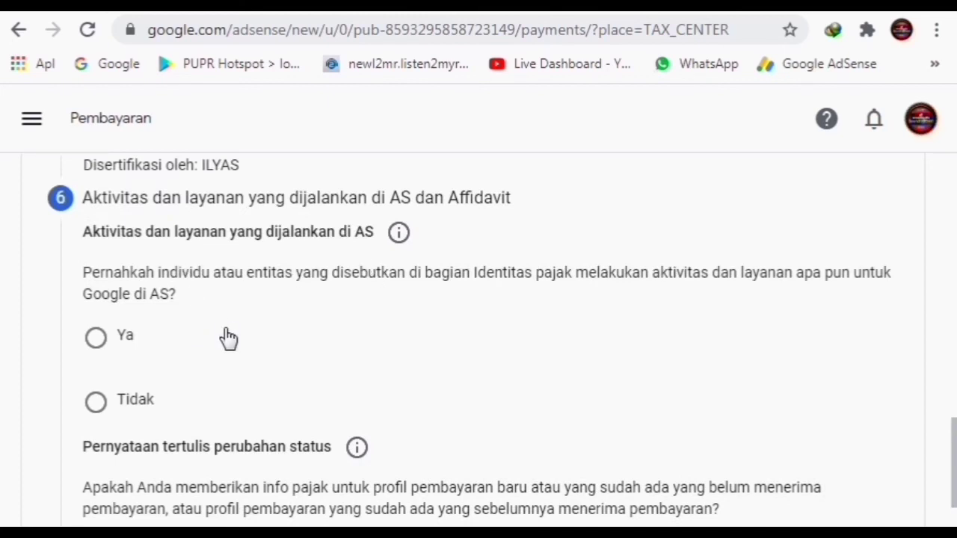
click(566, 396)
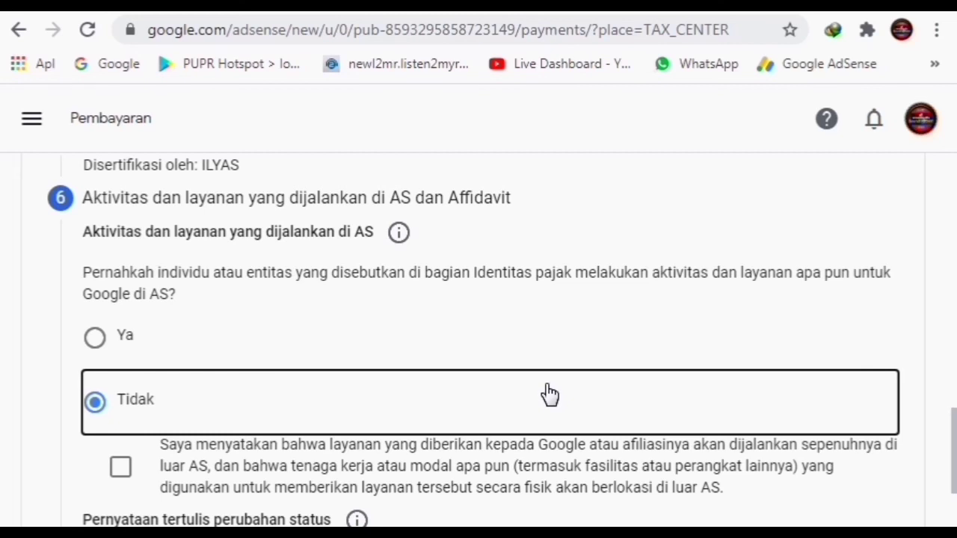
scroll(376, 360, down, 1)
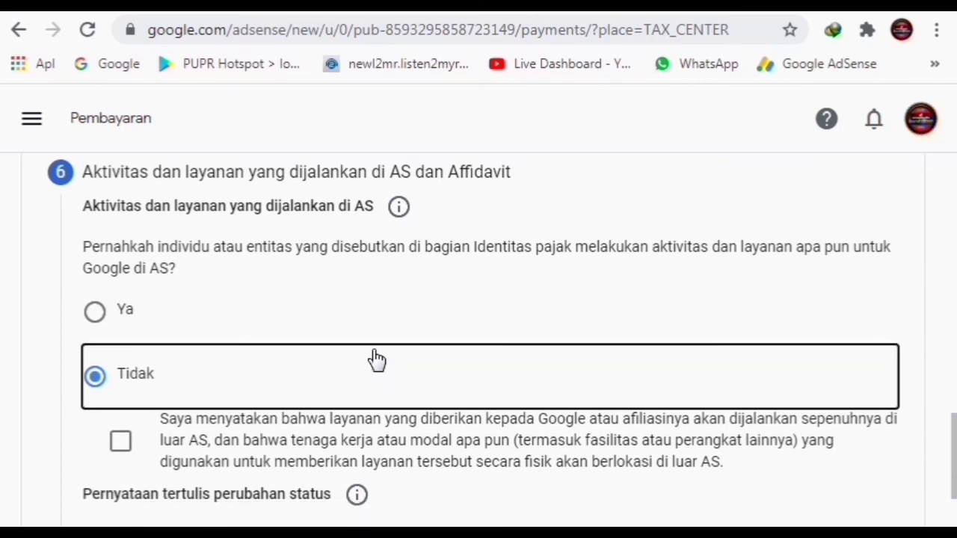
scroll(376, 359, down, 1)
click(120, 360)
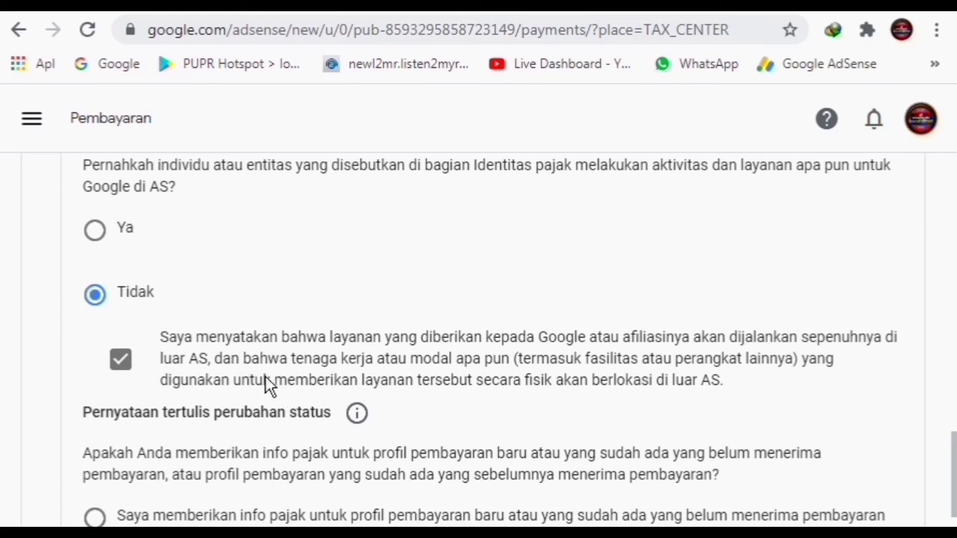
scroll(628, 389, down, 1)
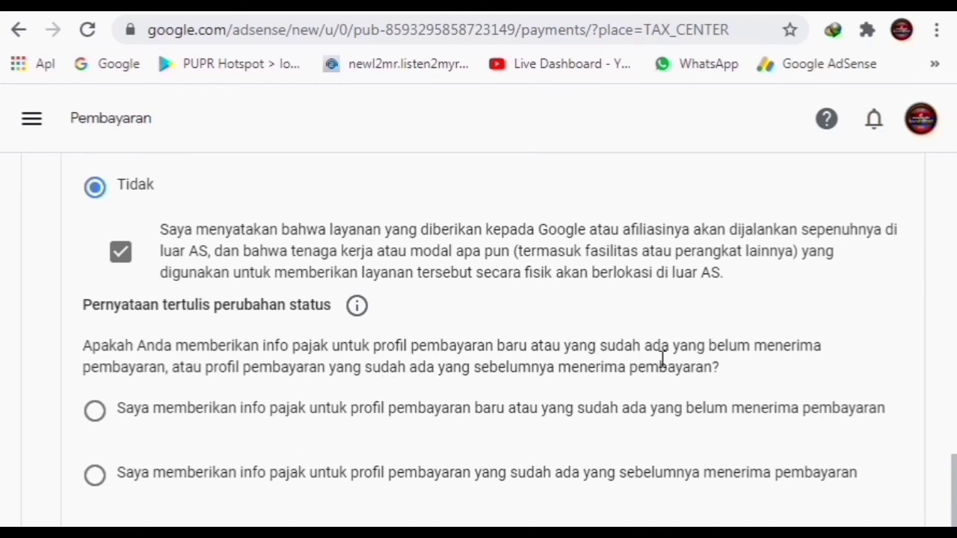
scroll(664, 329, down, 1)
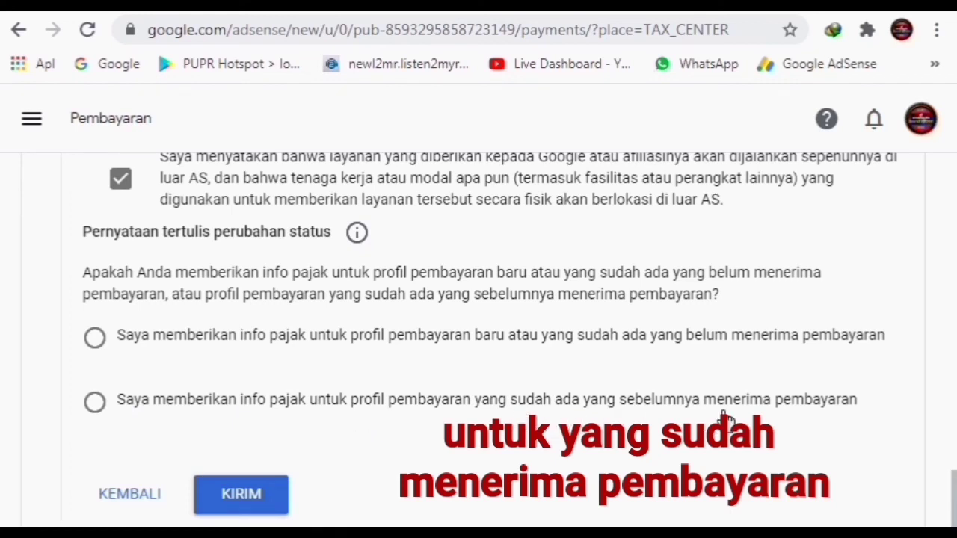
Declare prior payments, affirm information unchanged since 1 January 2020, and submit with KIRIM
click(95, 407)
scroll(358, 400, down, 2)
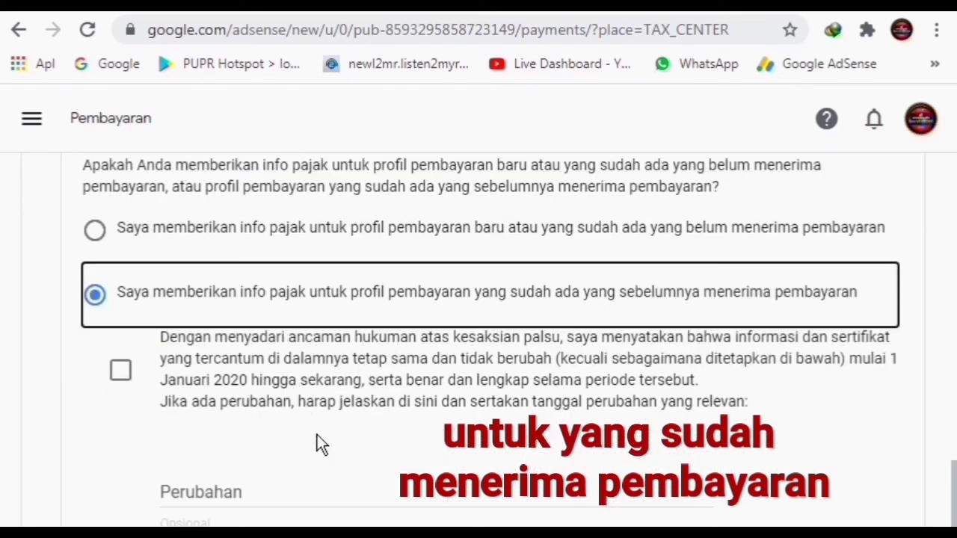
click(120, 374)
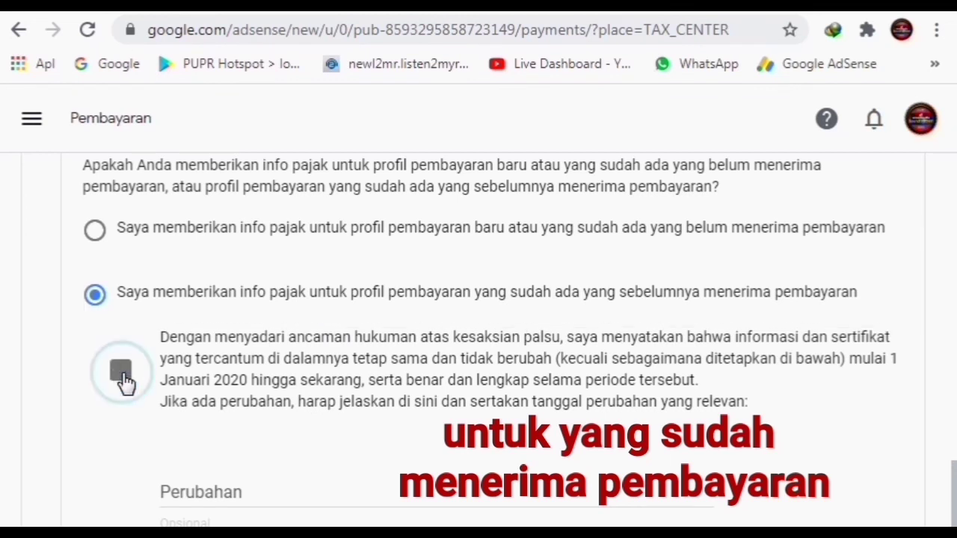
scroll(309, 384, down, 1)
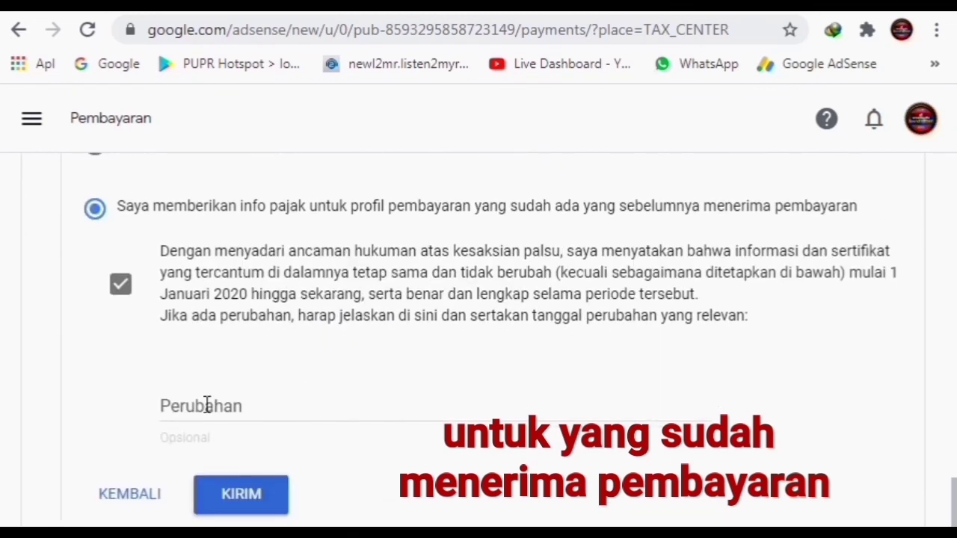
click(271, 509)
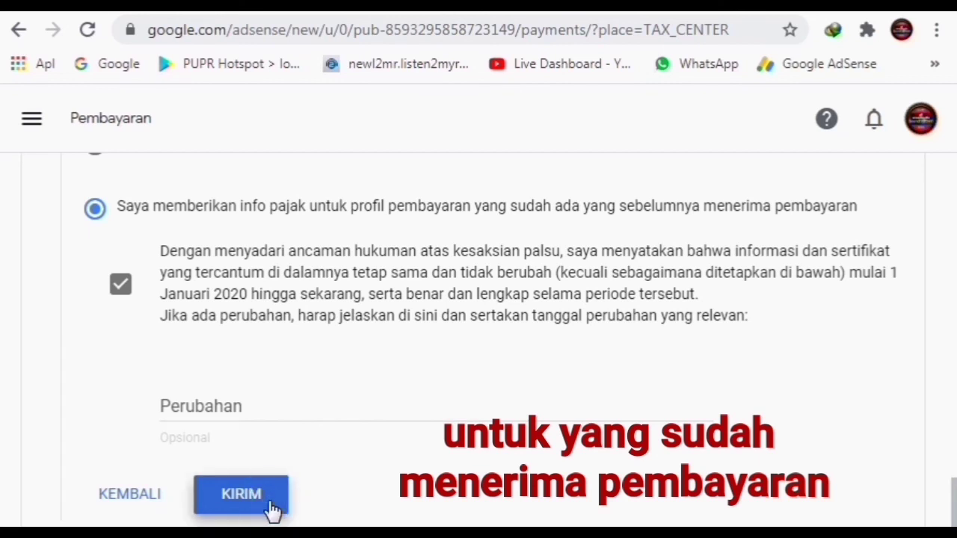